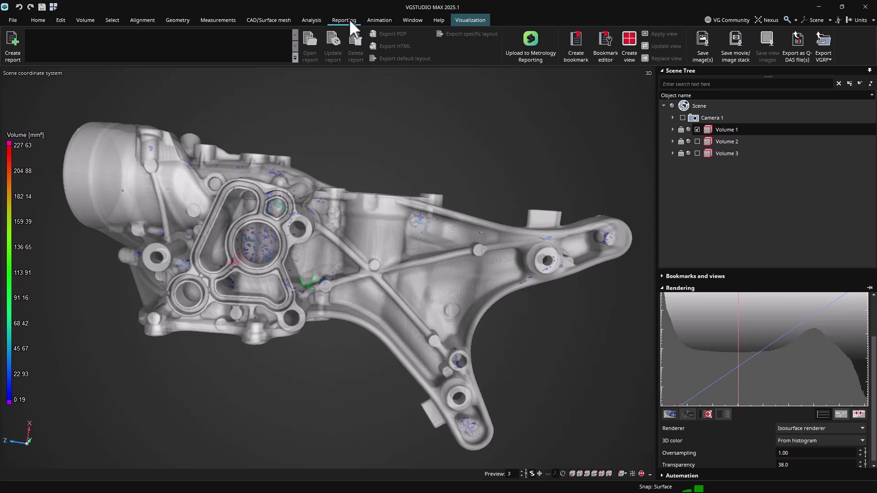
Step: Save the overview as a view, then save a rotated, zoomed, transparent pore close-up as a second view
left_click(630, 48)
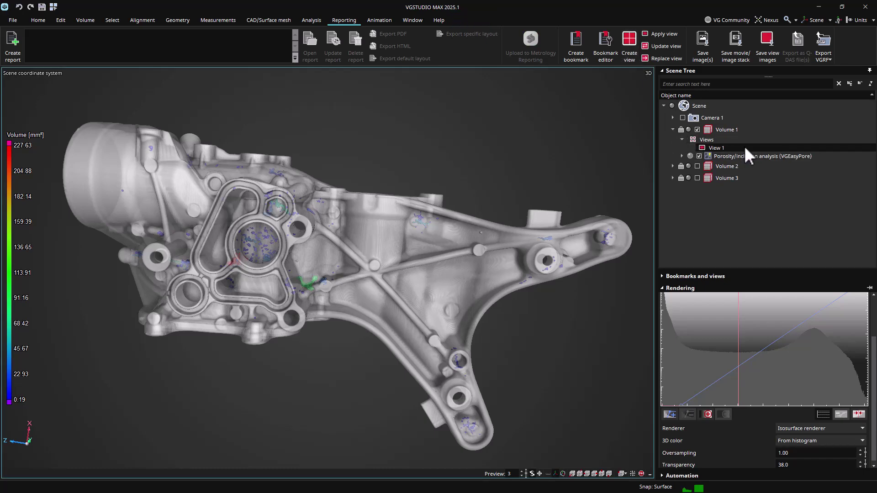
left_click_drag(412, 275, 392, 295)
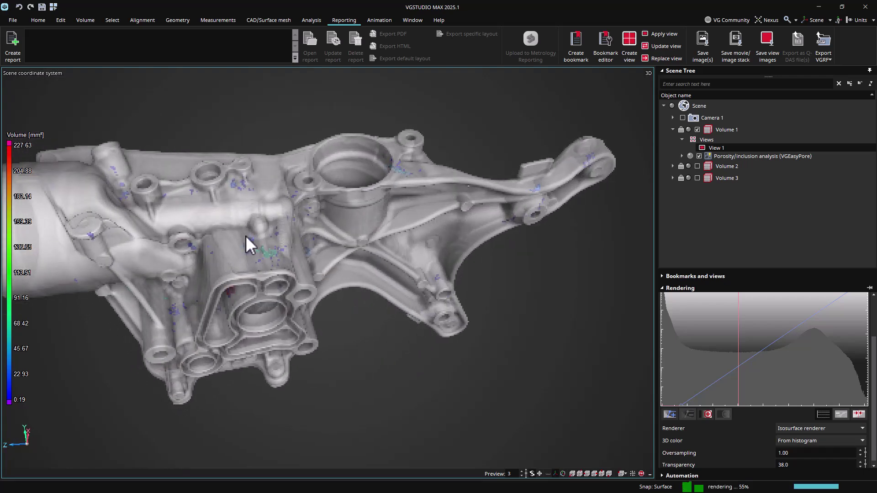
scroll(255, 248, "up", 5)
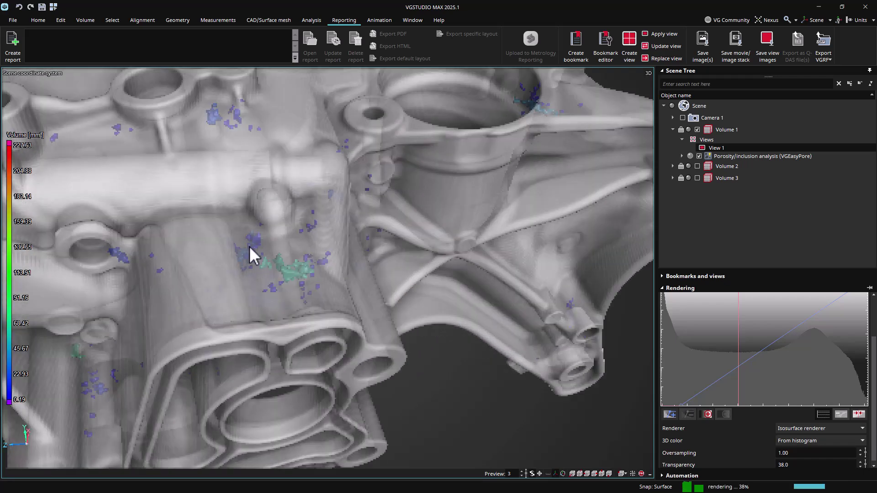
left_click_drag(865, 468, 867, 439)
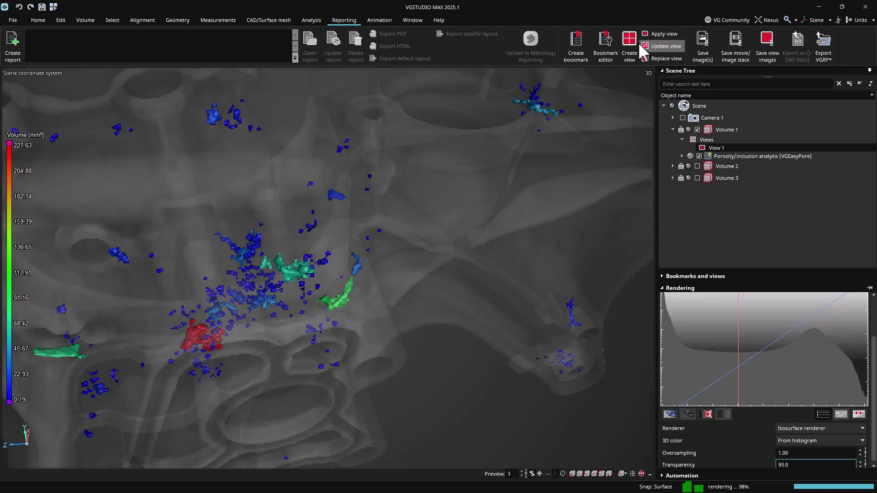
left_click(629, 44)
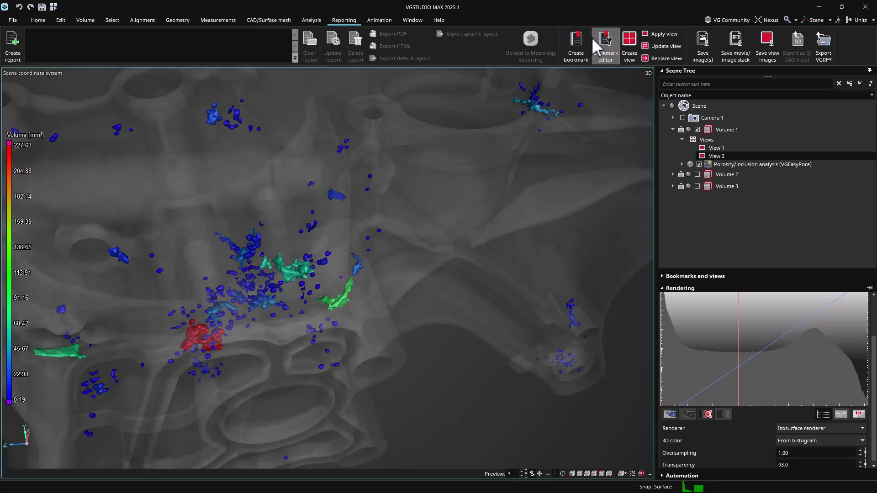
Step: Switch the window layout to Slices left and save it as a third view
left_click(412, 23)
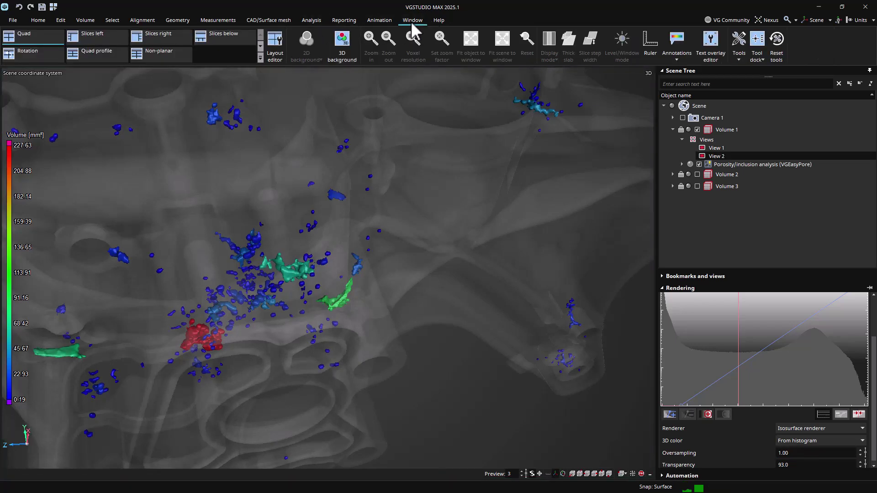
left_click(103, 38)
left_click(349, 20)
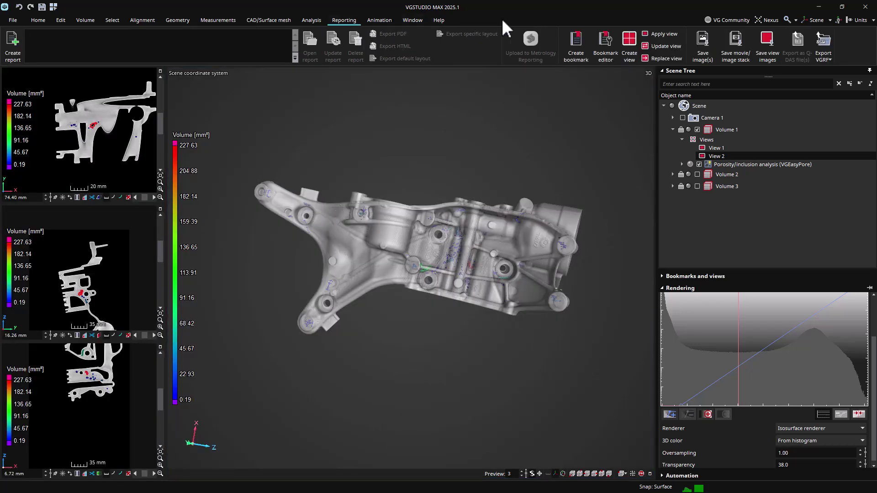
left_click(627, 42)
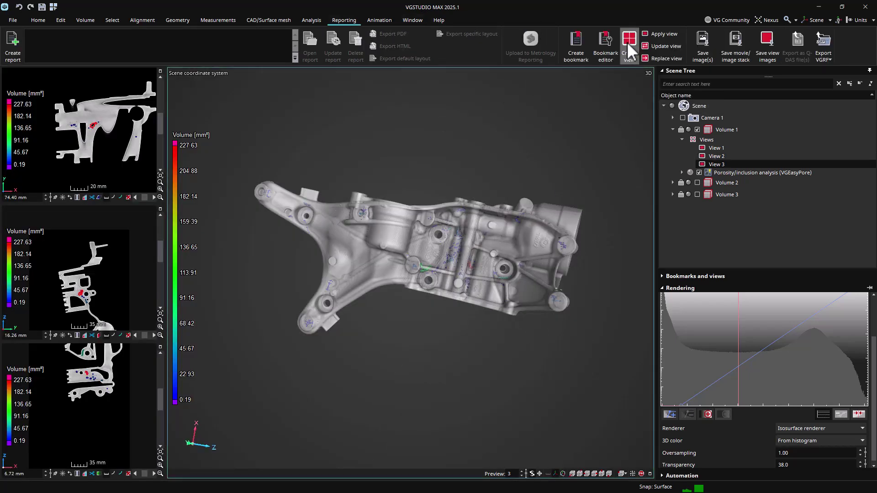
Step: Recall View 1, View 2 and View 3 of Volume 1 in turn
double_click(715, 148)
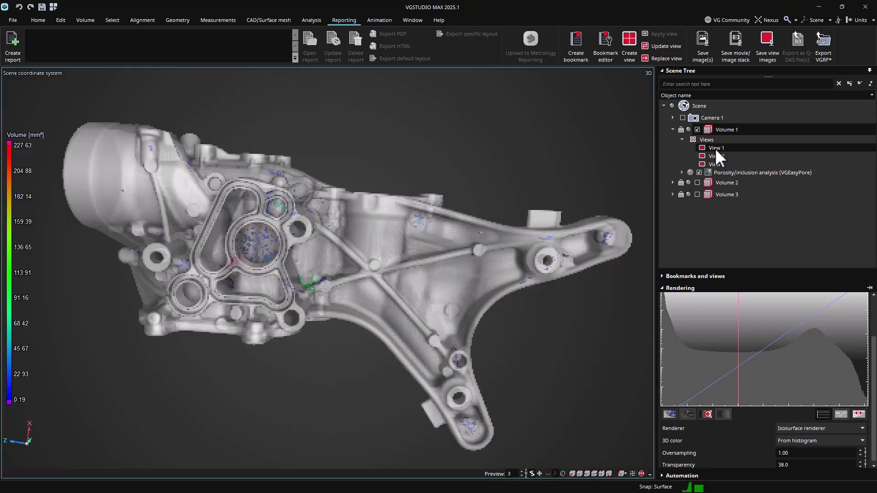
double_click(717, 155)
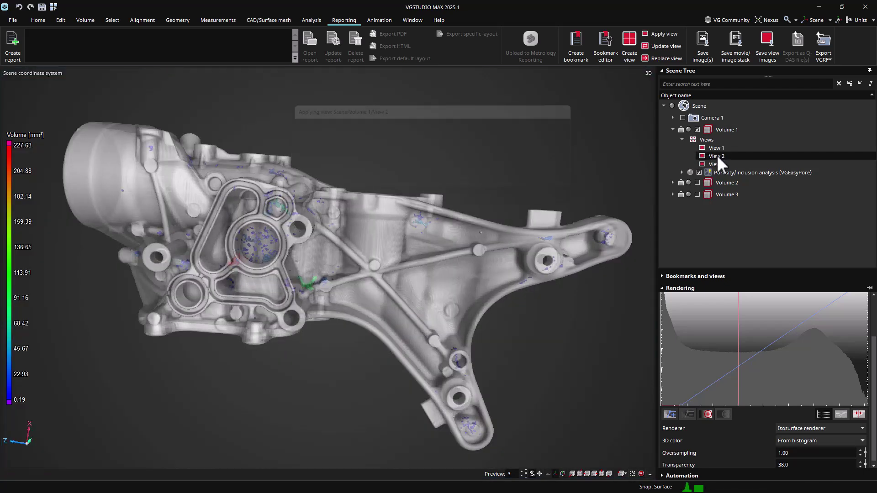
double_click(720, 164)
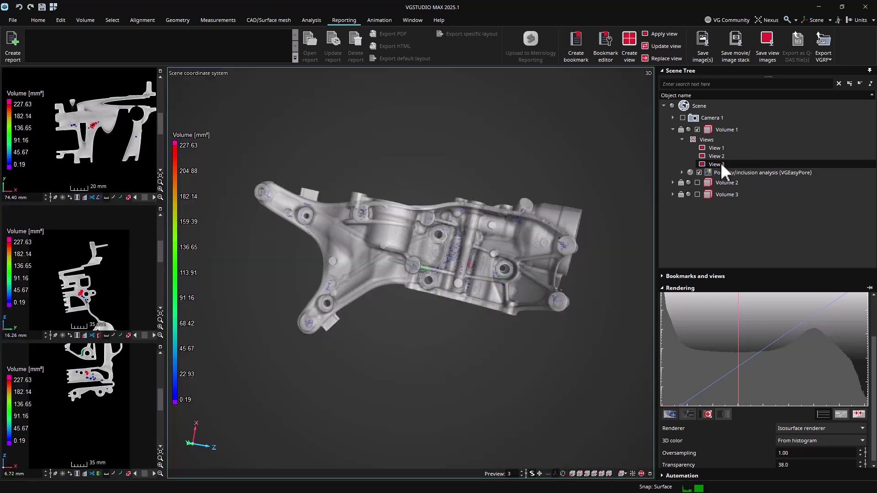
mouse_move(720, 164)
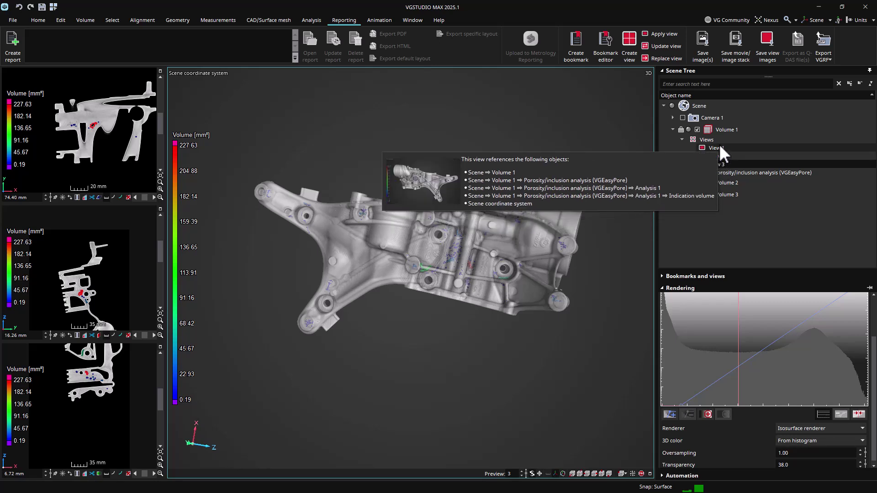
Step: Inspect View 3's properties through Edit > Properties, then close them
left_click(61, 20)
left_click(252, 44)
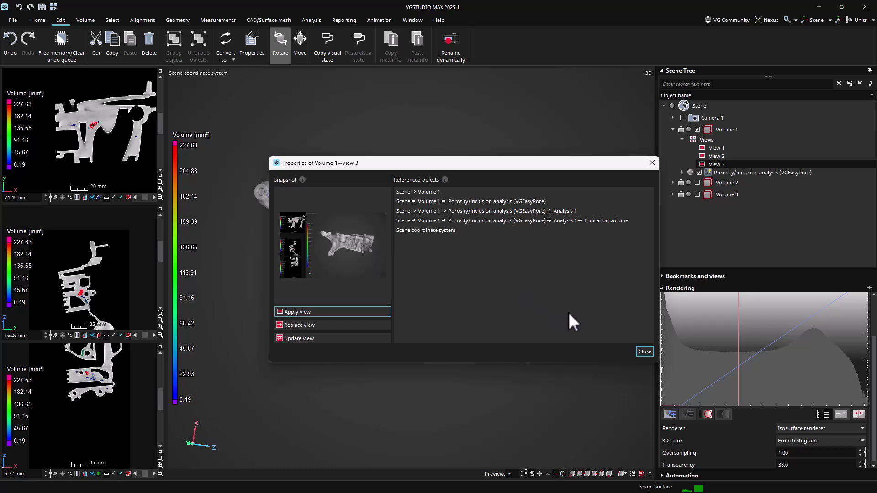
left_click(644, 351)
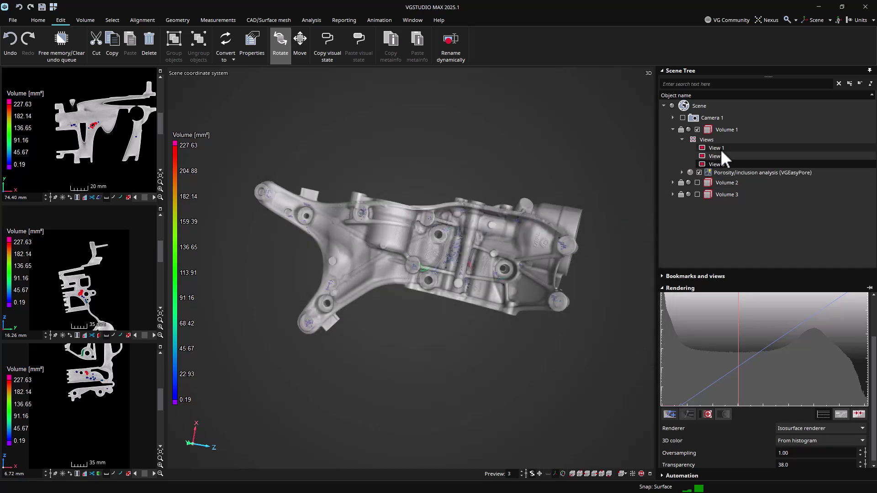
Step: Copy Views 1–3 and paste them into Volume 2 and Volume 3
left_click(717, 156, "ctrl")
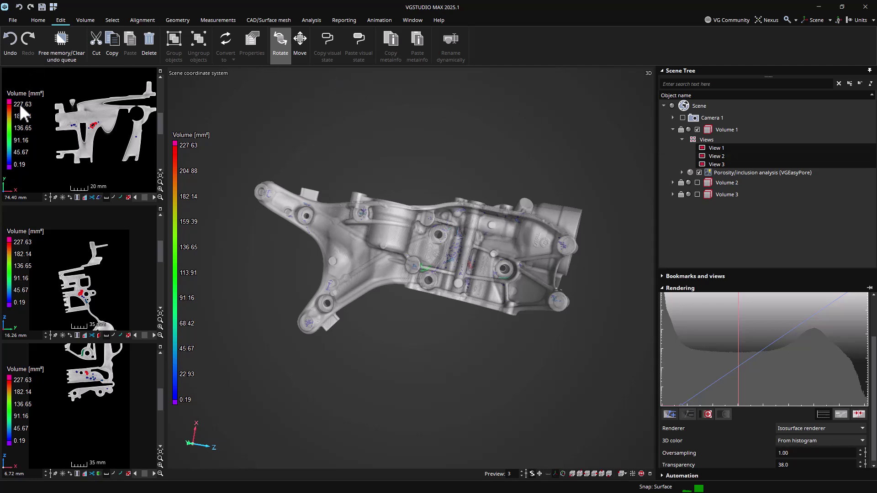
left_click(111, 50)
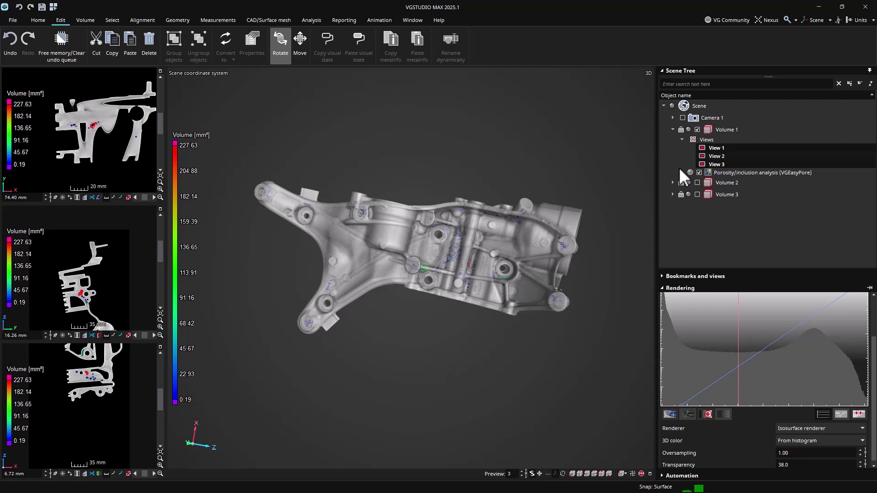
left_click(726, 182)
left_click(125, 48)
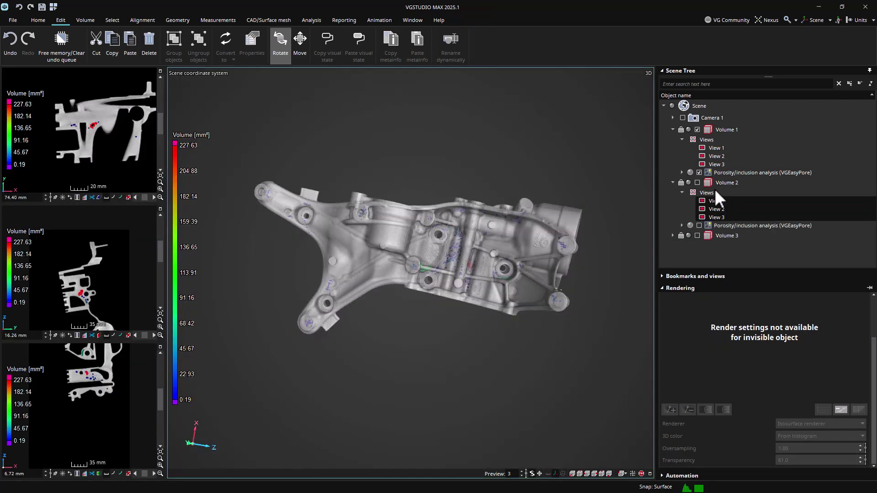
left_click(725, 234)
left_click(137, 44)
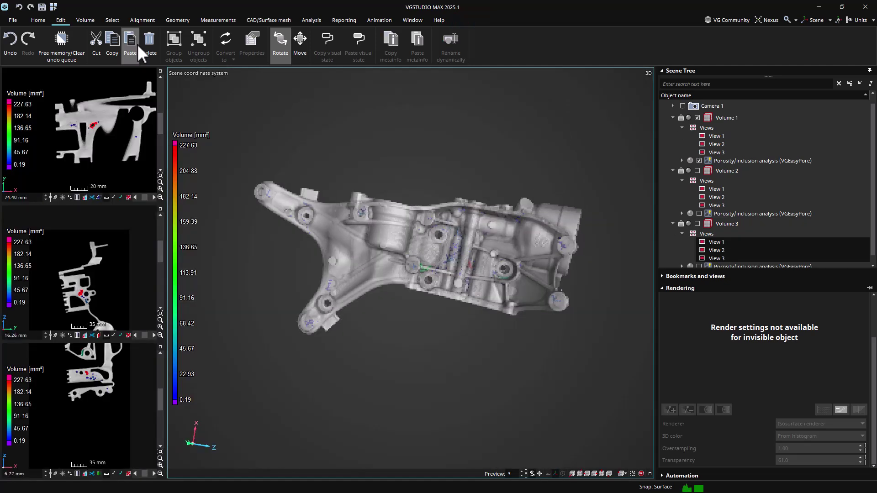
Step: Apply View 1 of Volumes 1, 2 and 3, then View 2 of Volumes 1 and 2
left_click(719, 134)
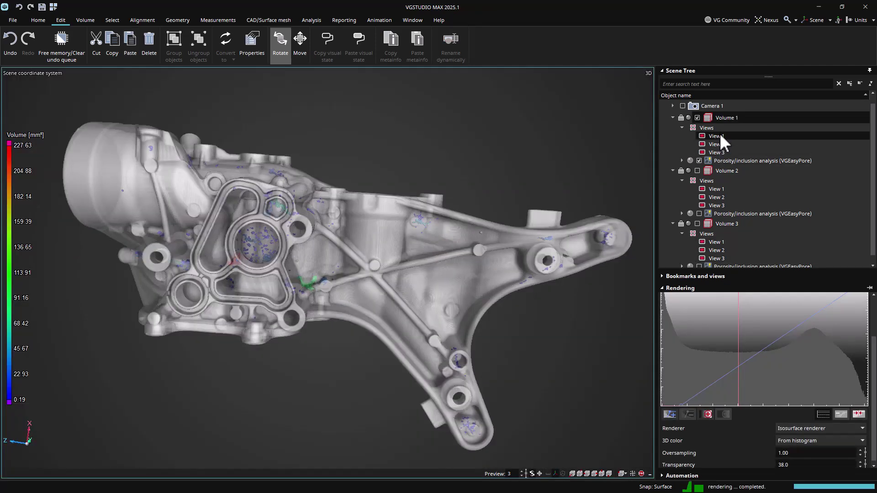
left_click(715, 189)
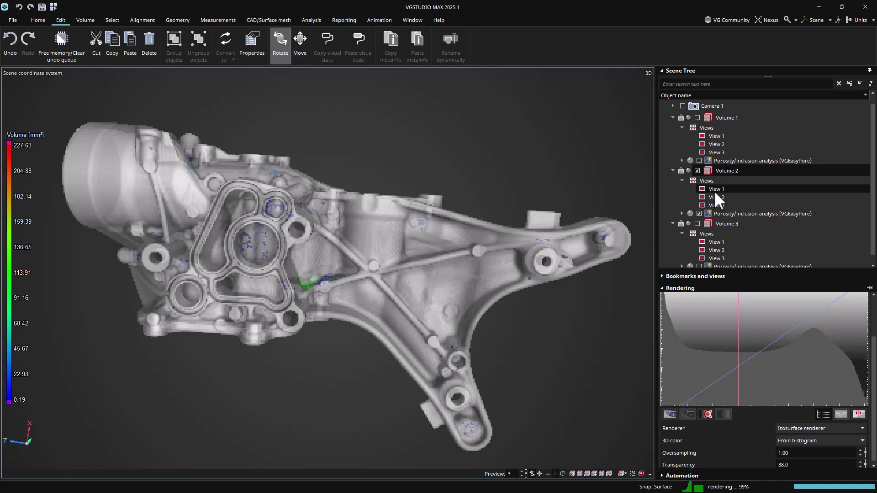
left_click(715, 240)
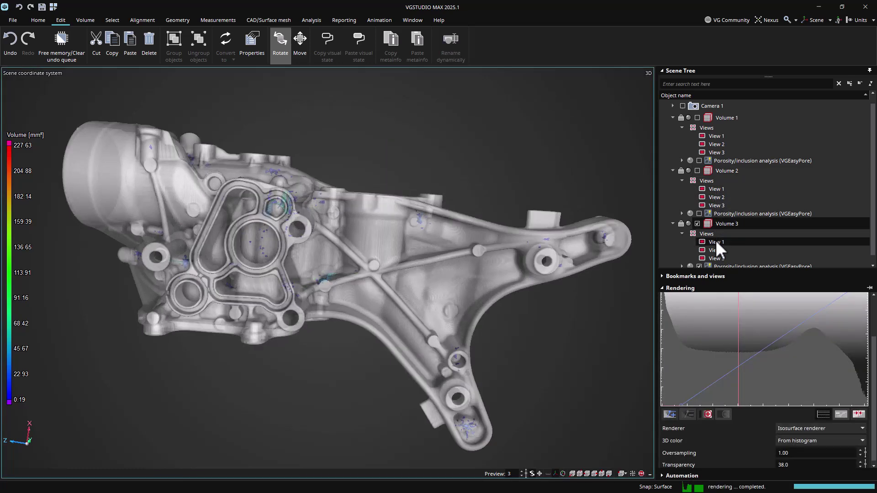
left_click(717, 144)
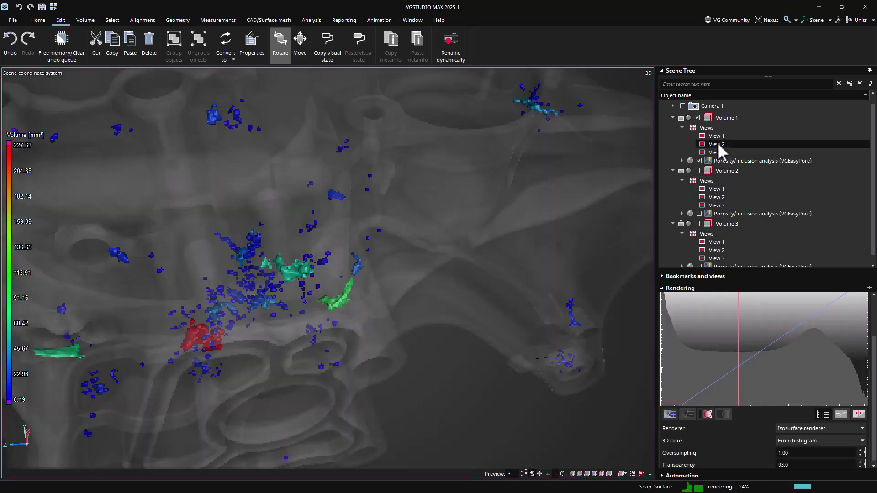
left_click(728, 198)
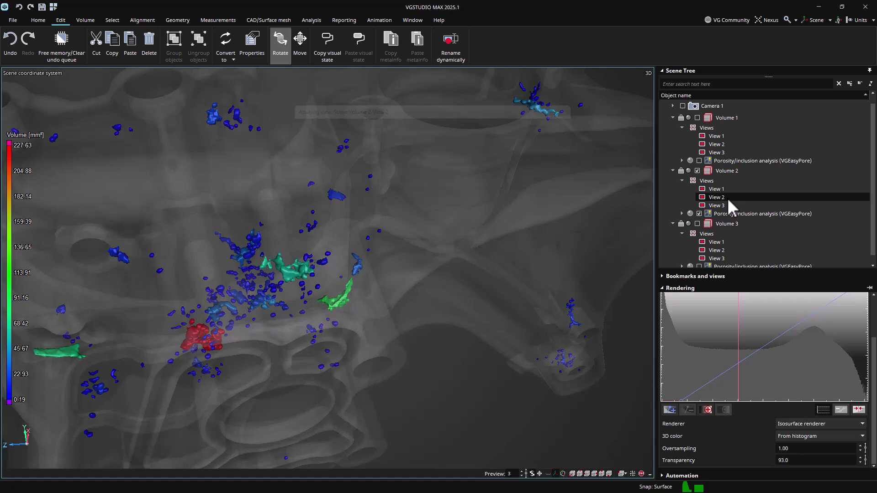
Step: Apply Volume 3's View 2 and Volume 1's View 1, then show View 1's properties
left_click(721, 250)
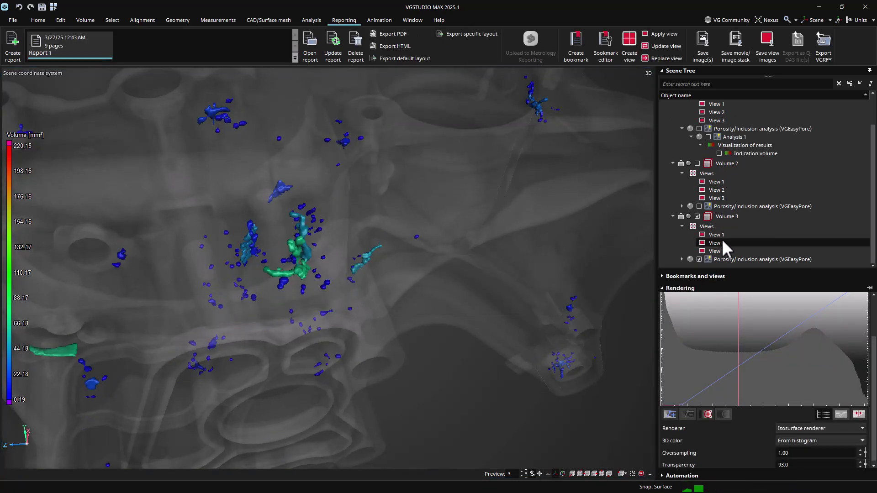
left_click(718, 147)
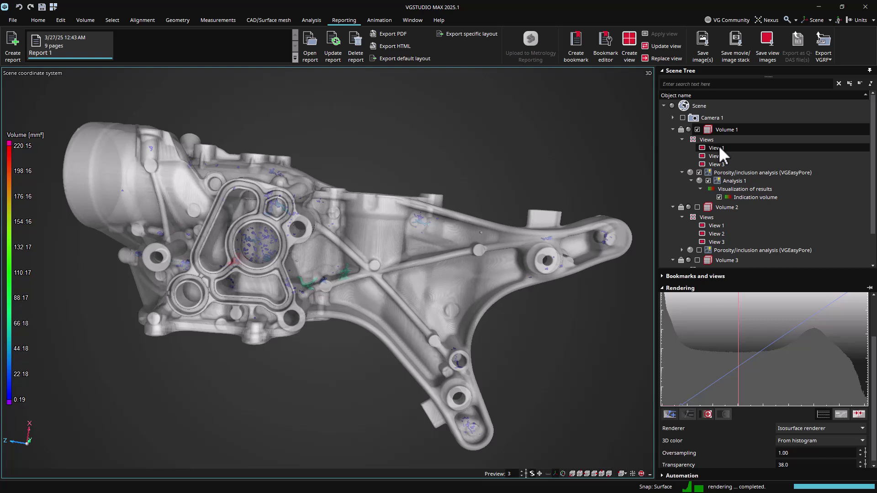
right_click(713, 148)
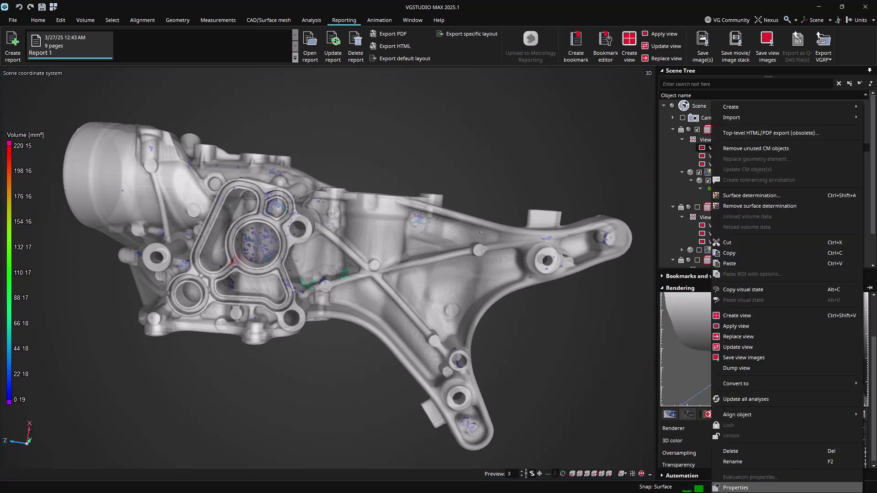
left_click(736, 488)
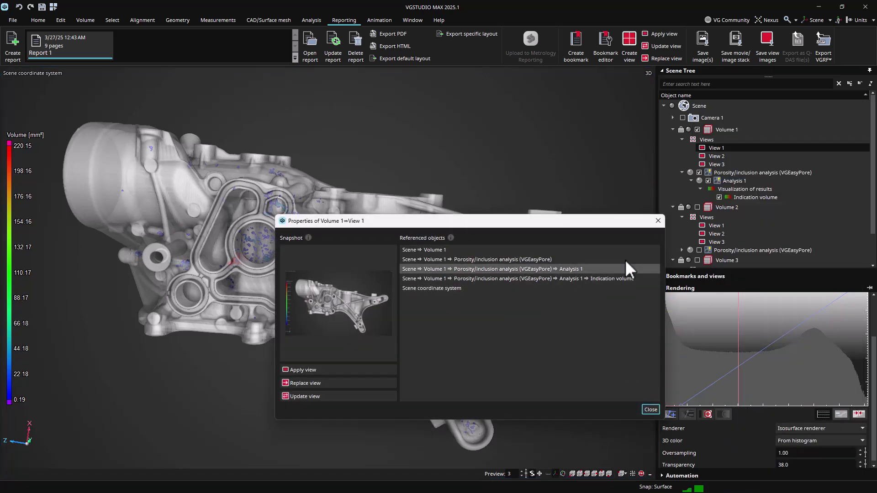
Step: Delete Analysis 1 to flag missing references, then undo the deletion
left_click(736, 181)
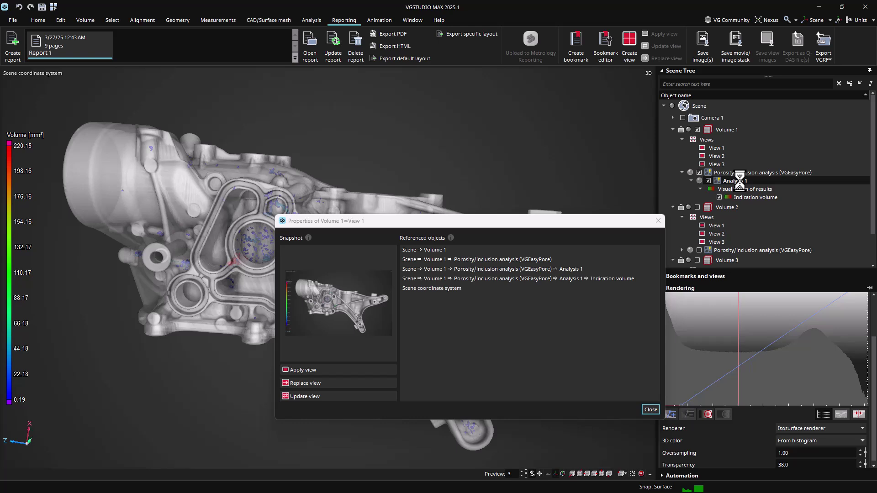
key("Delete")
left_click(445, 256)
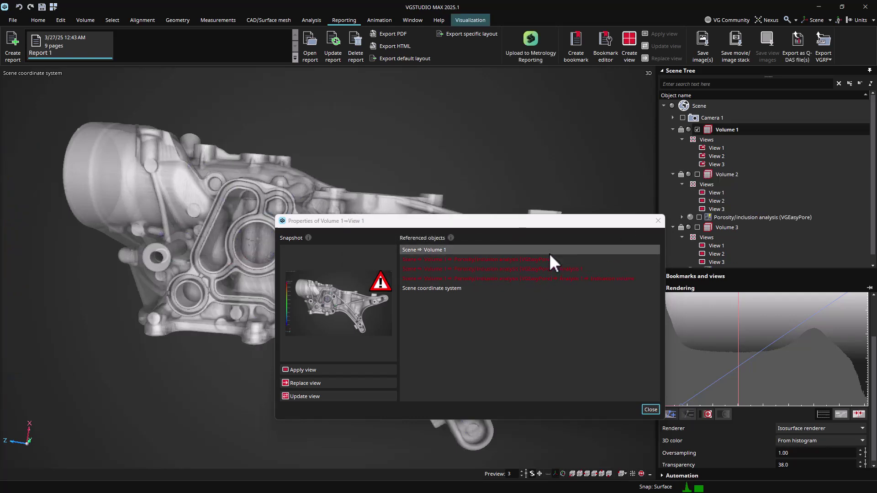
left_click(63, 19)
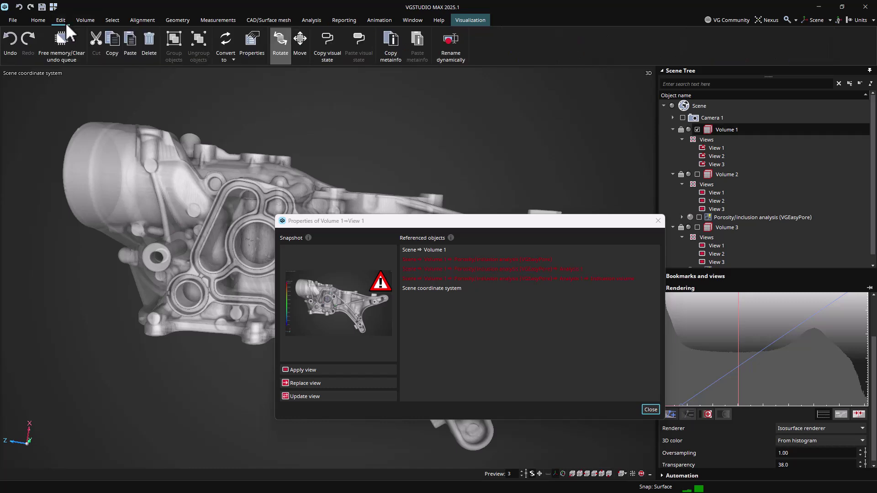
left_click(15, 43)
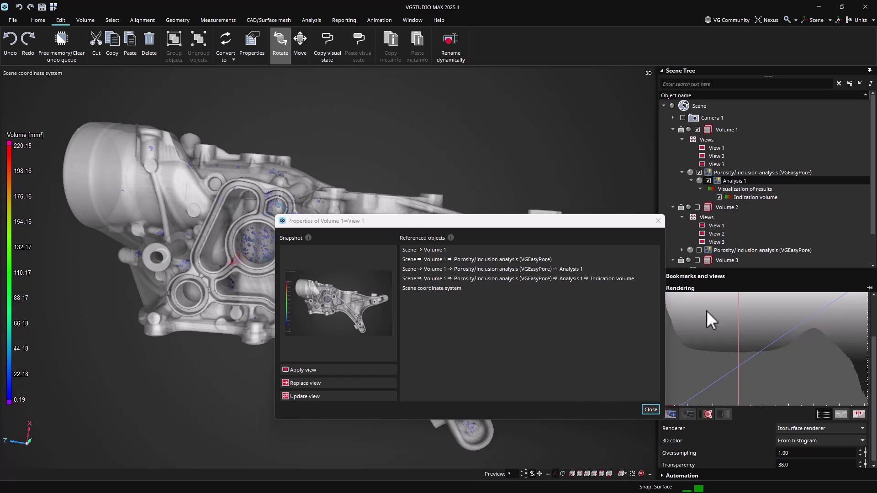
Step: Apply Volume 1's View 3, Volume 2's View 3, then Volume 3's View 2 from Bookmarks and views
left_click(711, 274)
left_click(658, 221)
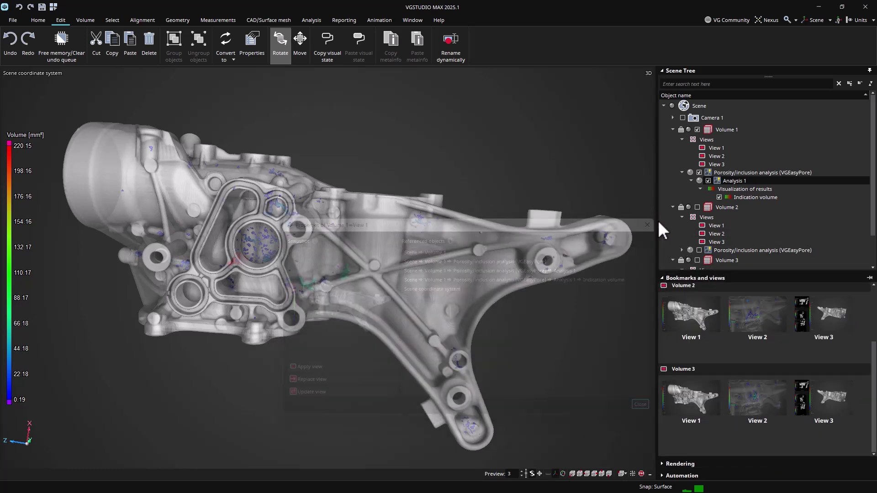
scroll(681, 316, "up", 3)
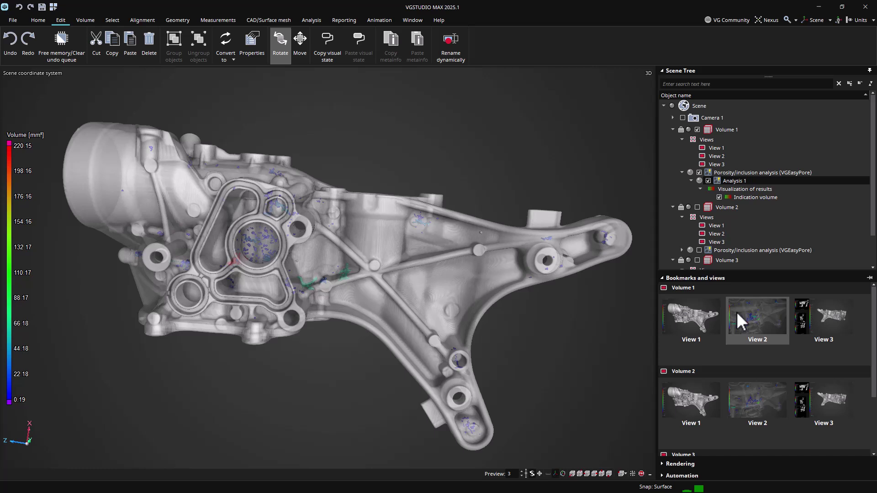
left_click(807, 313)
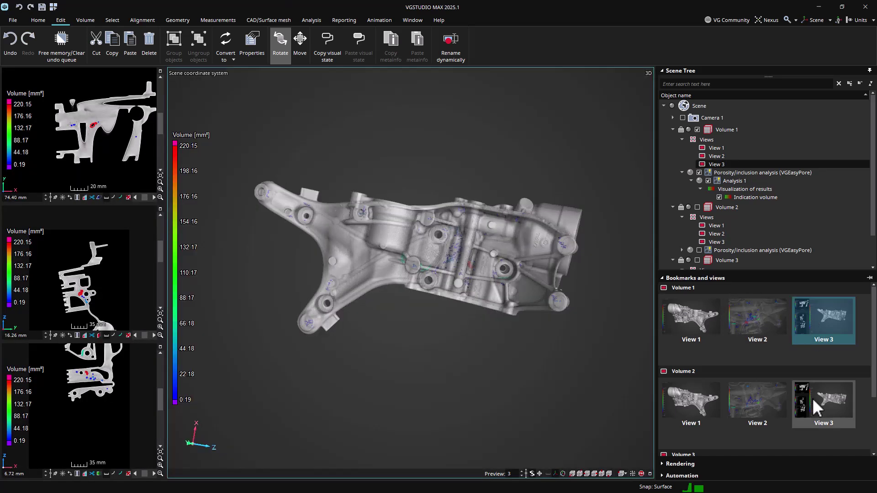
left_click(813, 398)
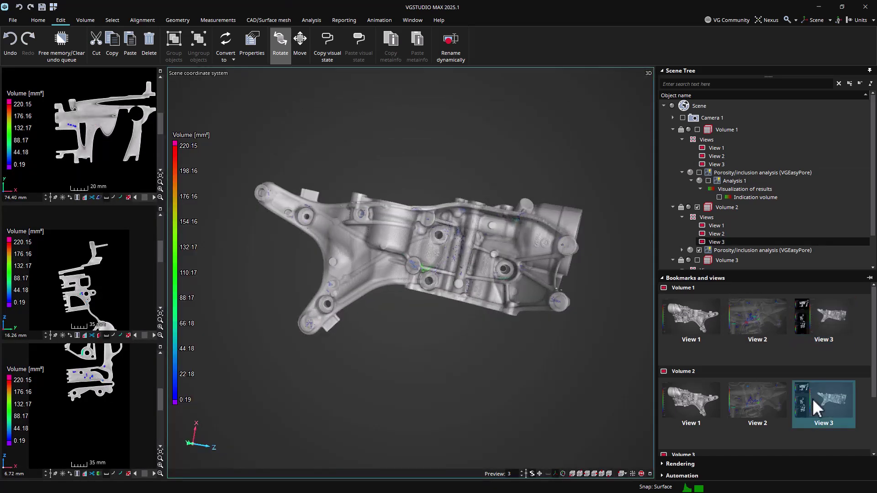
scroll(813, 399, "down", 2)
left_click(765, 407)
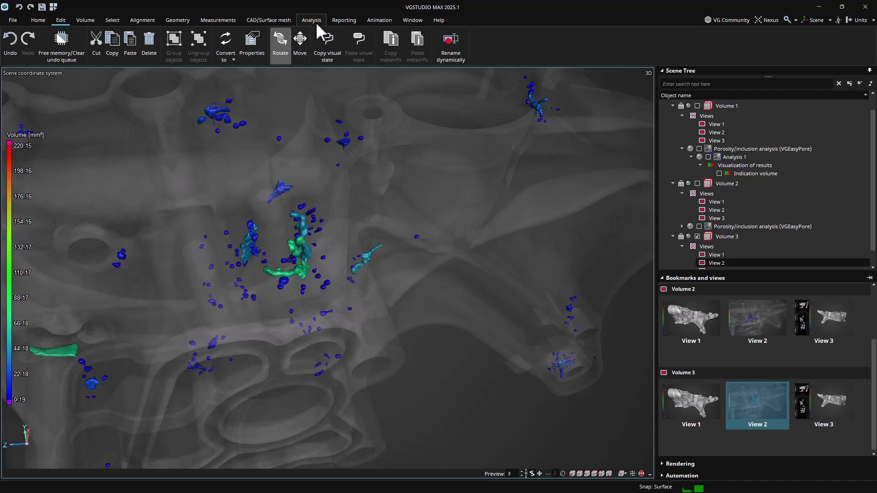
left_click(342, 19)
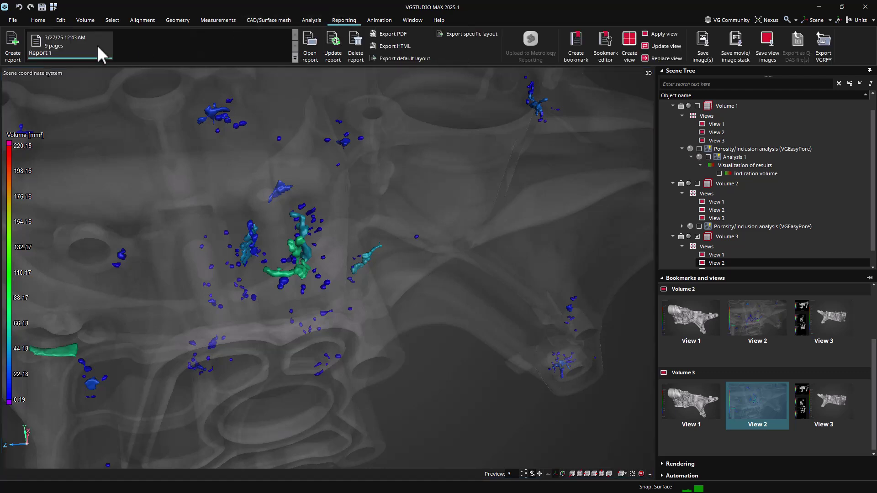
double_click(69, 48)
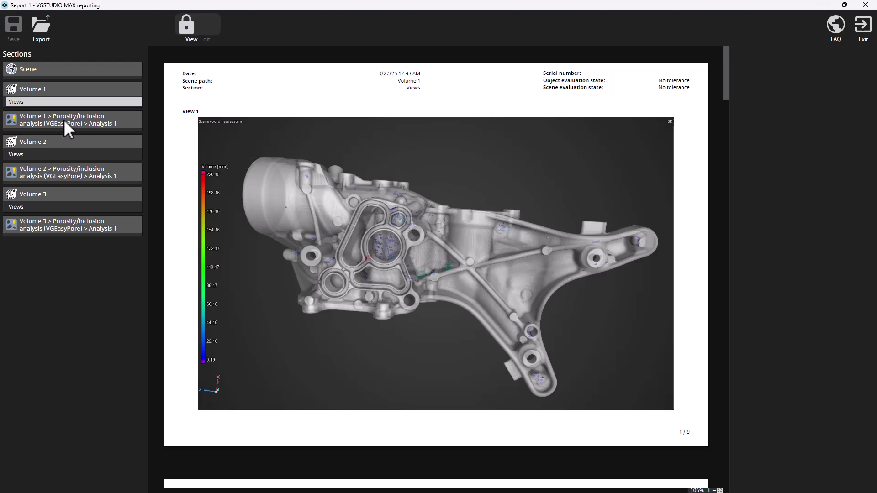
scroll(313, 179, "down", 15)
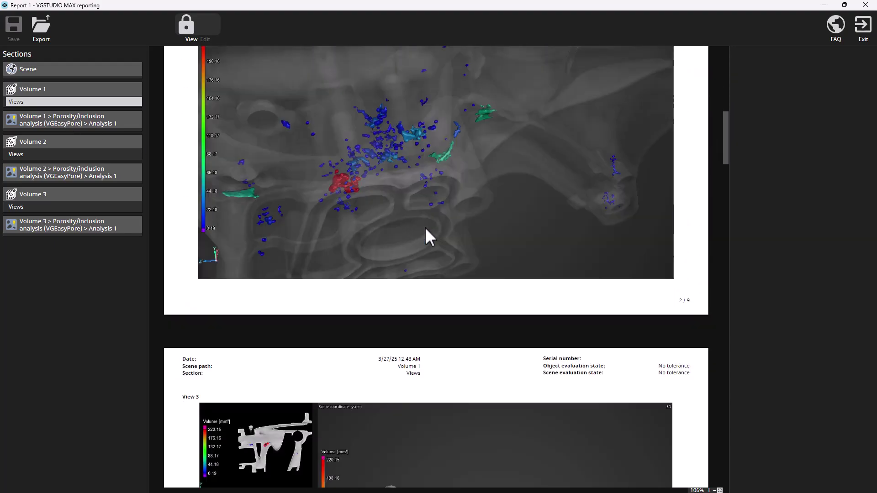
scroll(424, 226, "down", 20)
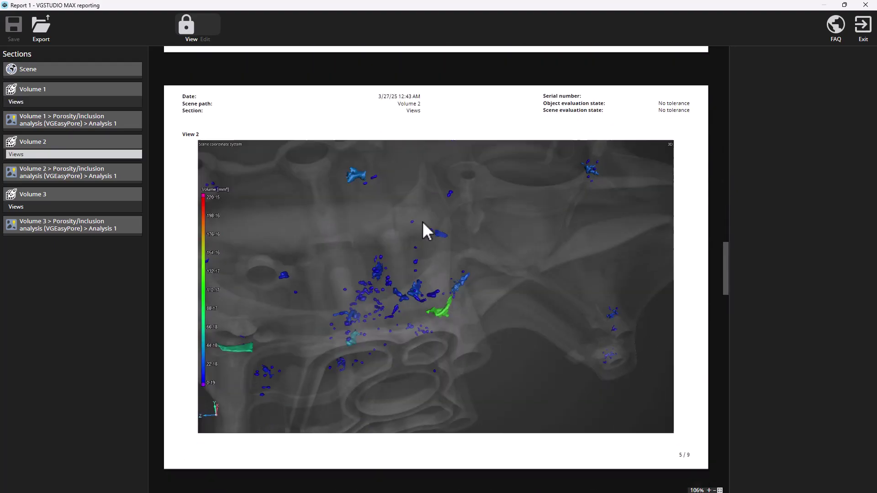
scroll(422, 223, "down", 15)
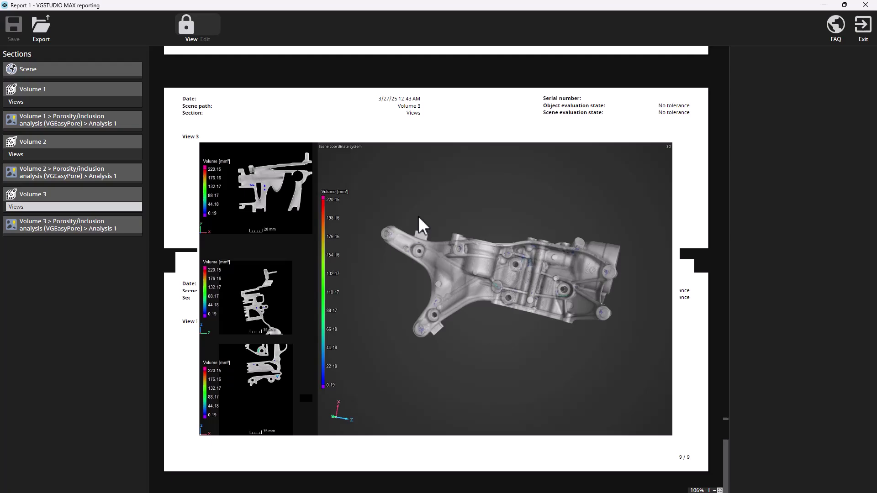
left_click(863, 28)
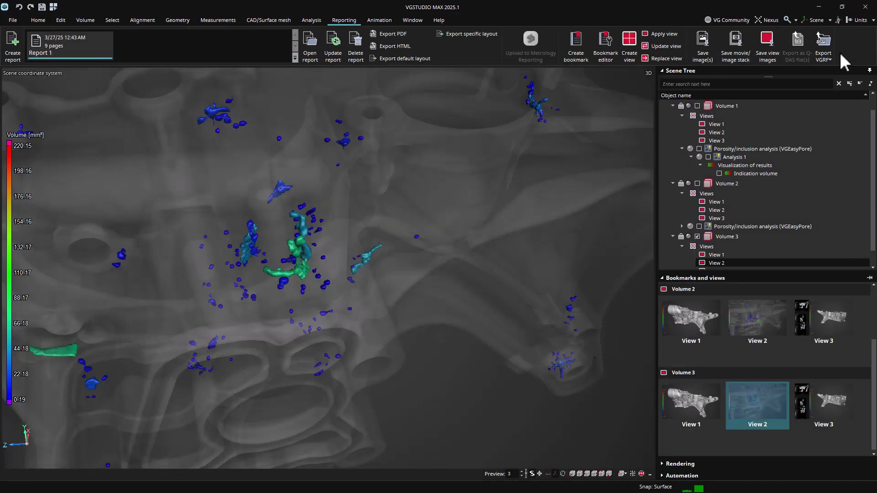
Step: Select View 1 through View 3 under Volume 3 in the Scene Tree
left_click(724, 254)
scroll(731, 247, "down", 1)
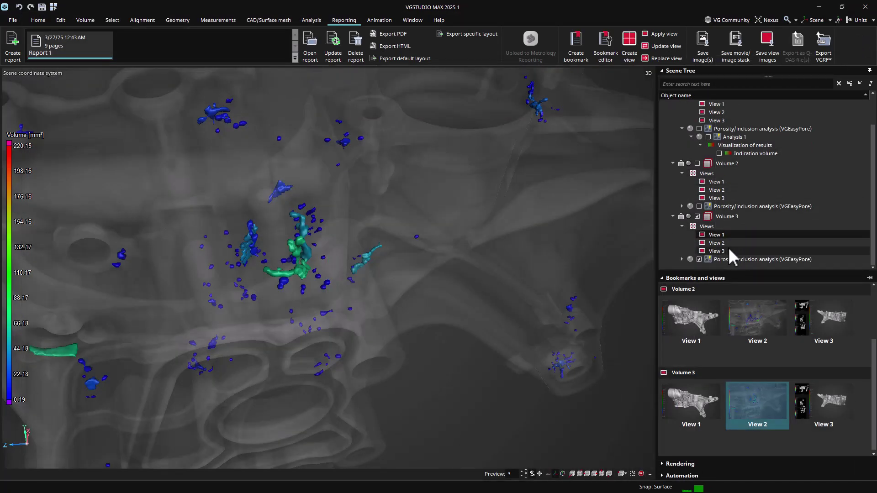
left_click(726, 251, "shift")
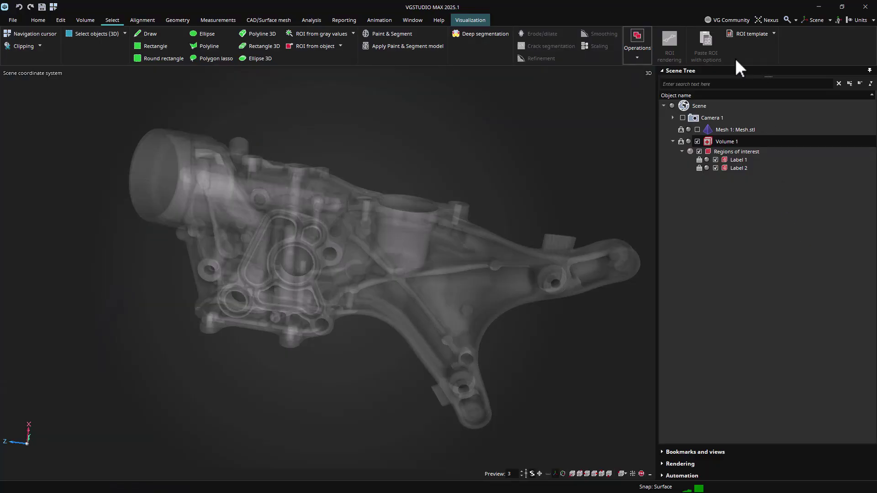
Step: Open the Export deep learning data dialog from File > Export
left_click(21, 23)
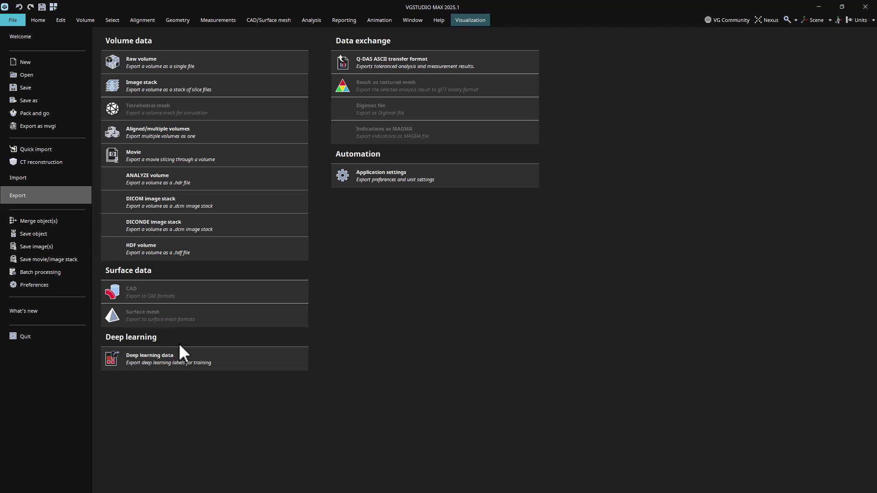
left_click(286, 358)
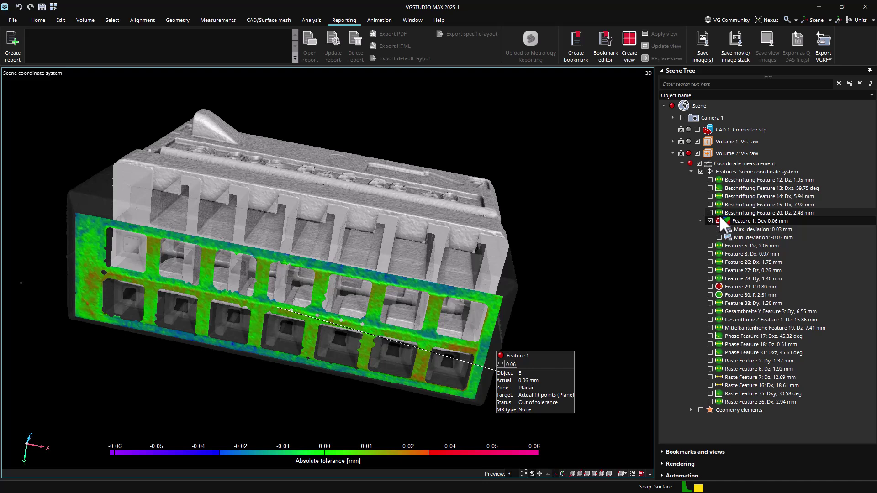
Step: Review Feature 1's geometric tolerancing settings, close them, and start a new report
double_click(761, 222)
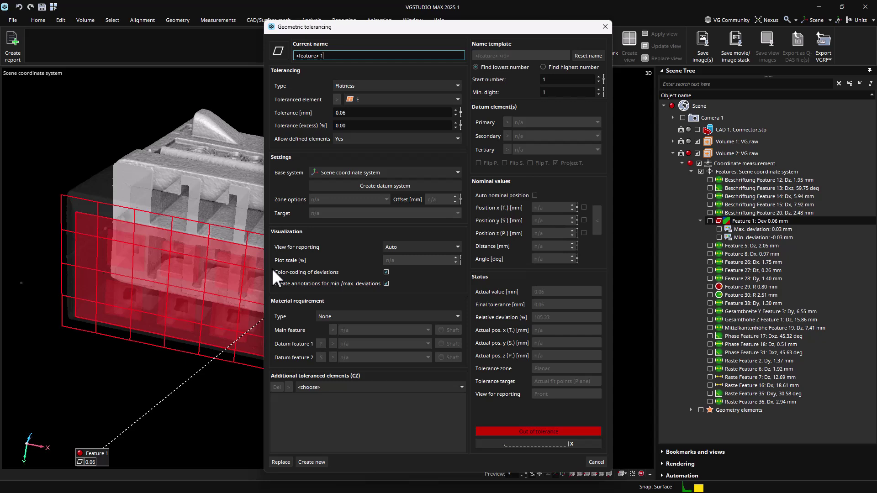
left_click(604, 28)
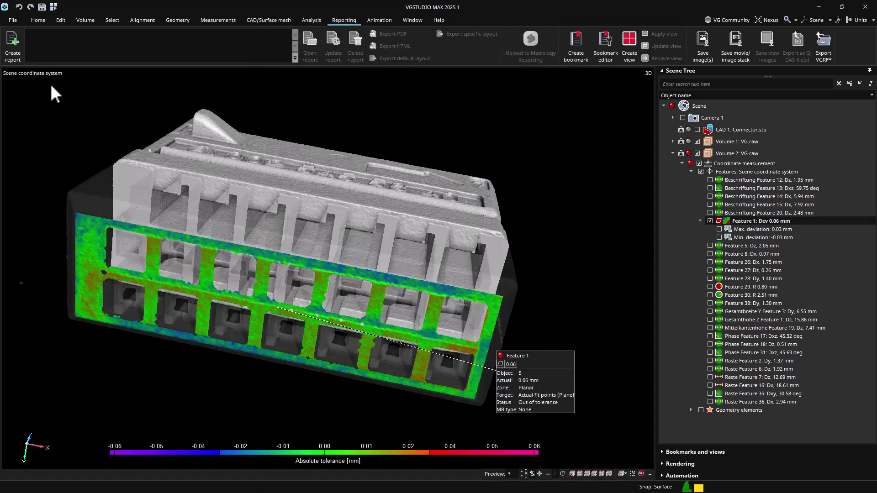
left_click(13, 44)
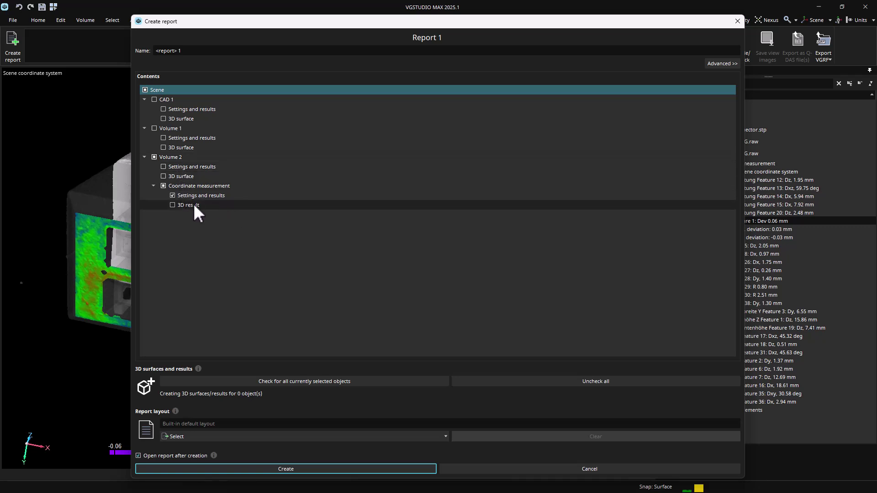
Step: Create Report 1 with the coordinate measurement 3D result and rotate its 3D model
left_click(172, 204)
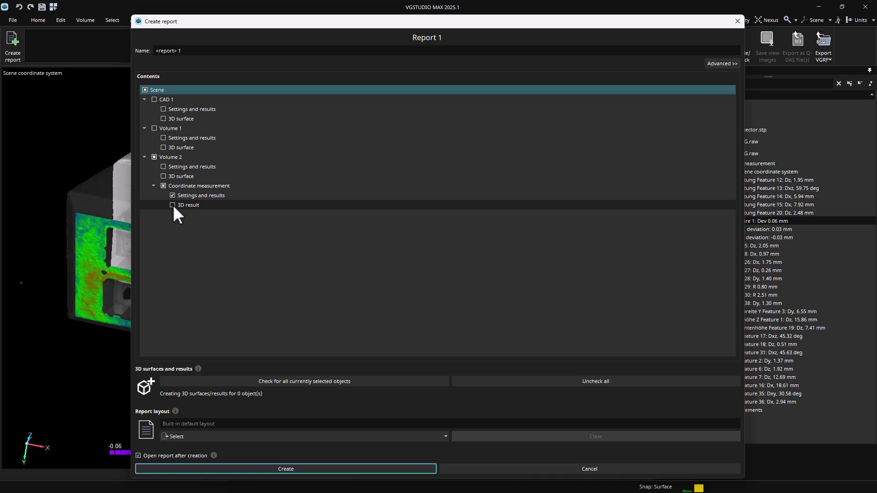
left_click(276, 470)
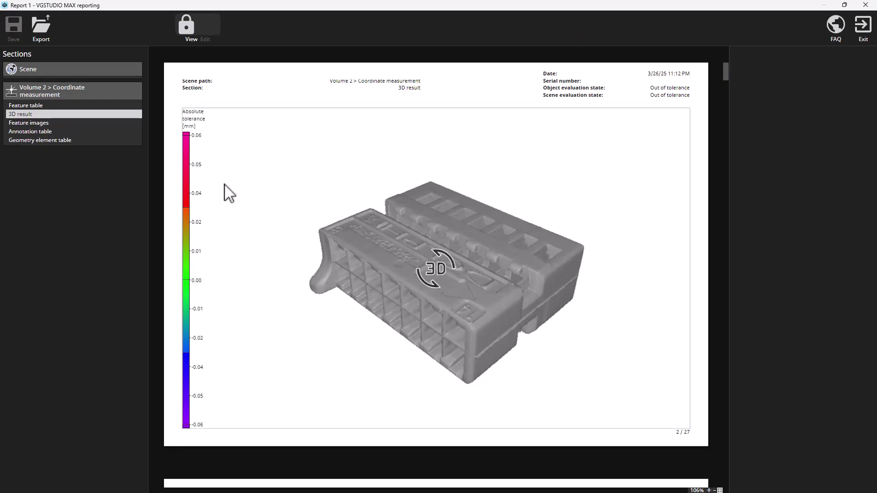
left_click_drag(455, 306, 300, 268)
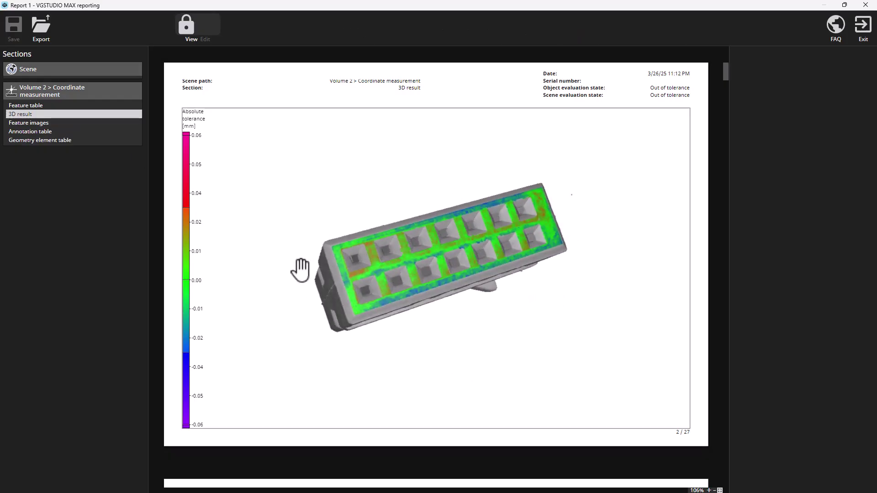
left_click_drag(534, 251, 575, 229)
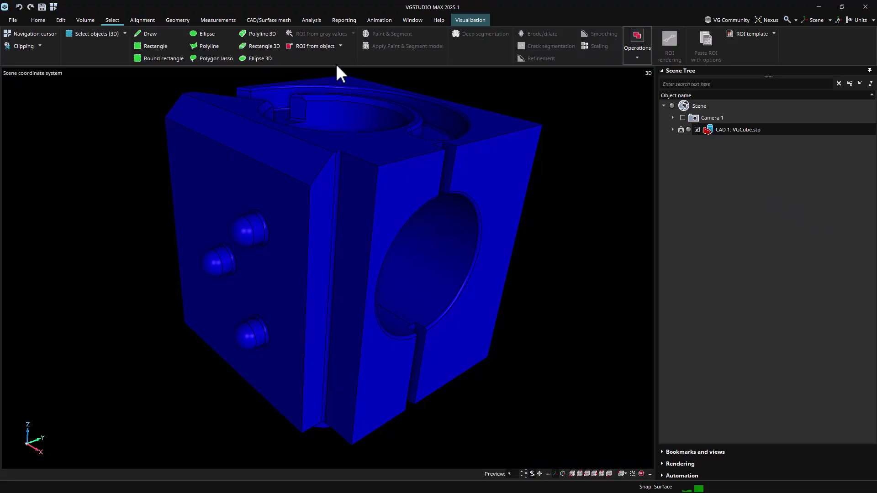
Step: Start an ROI from CAD selection and lasso-select the three cylinders on the cube's side
left_click(322, 46)
left_click(321, 111)
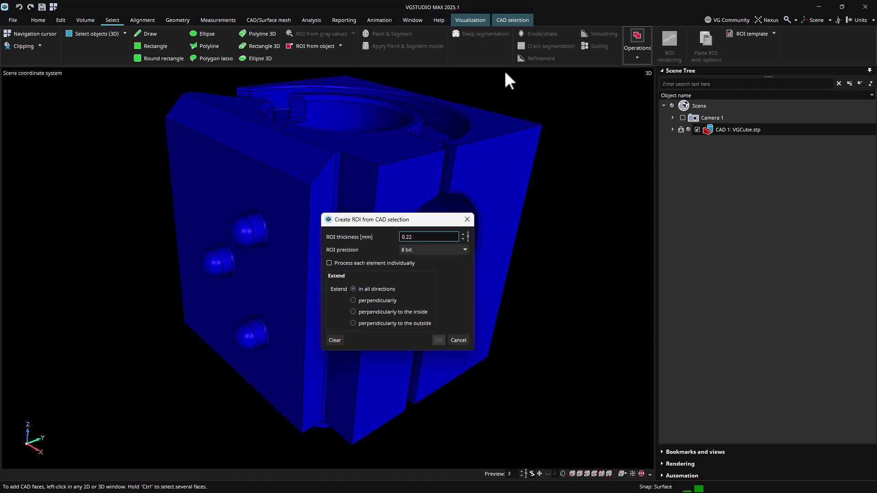
left_click(508, 19)
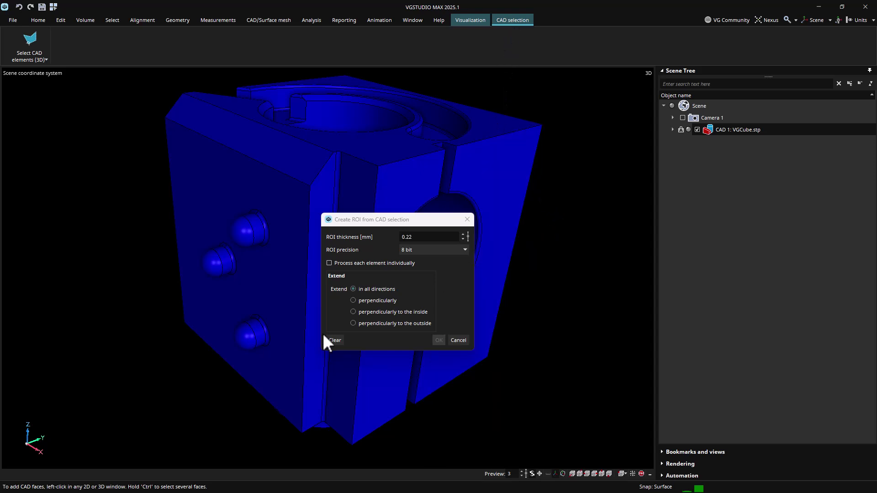
left_click(41, 450)
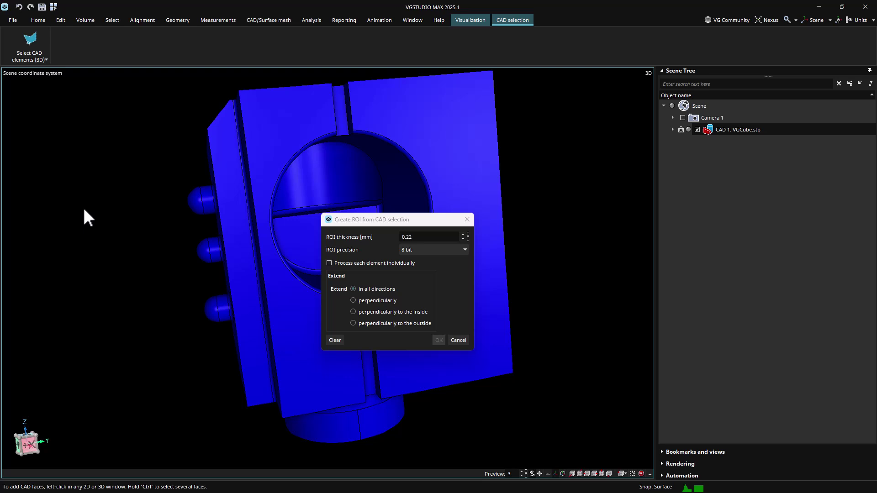
left_click(36, 57)
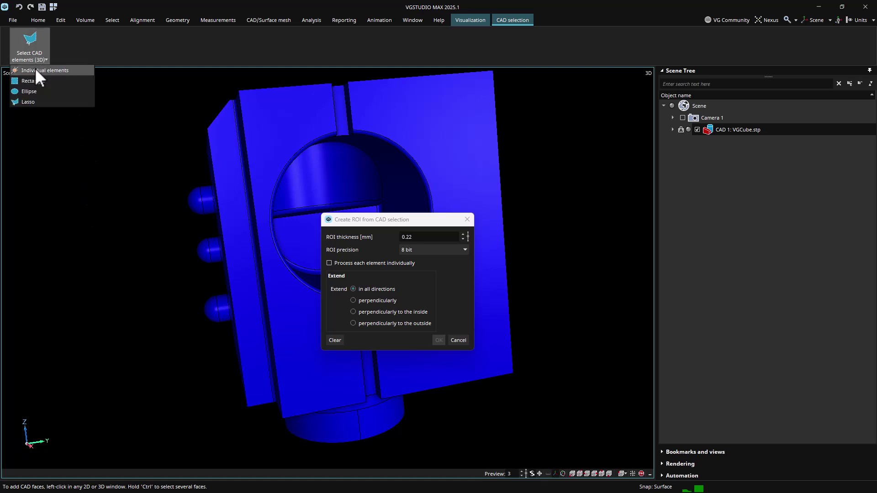
left_click(31, 105)
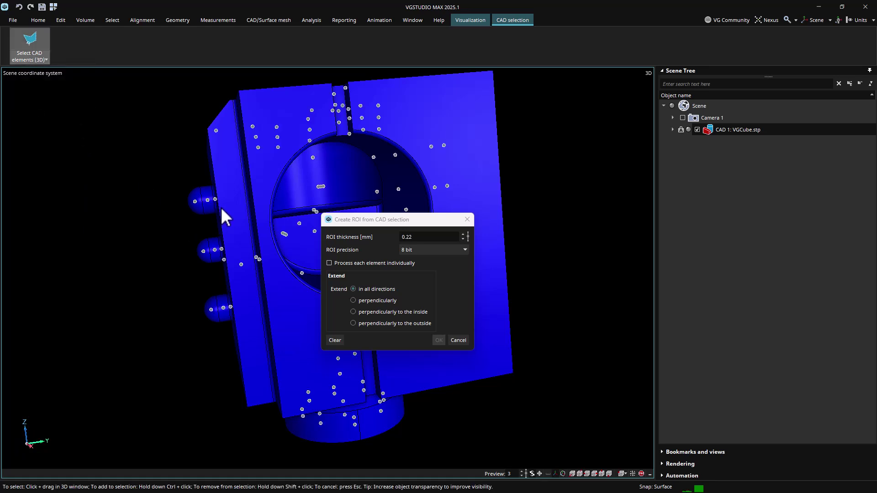
mouse_move(221, 206)
left_mouse_down()
mouse_move(209, 190)
mouse_move(173, 224)
mouse_move(188, 328)
mouse_move(243, 312)
mouse_move(208, 274)
mouse_move(233, 222)
mouse_move(213, 218)
left_mouse_up()
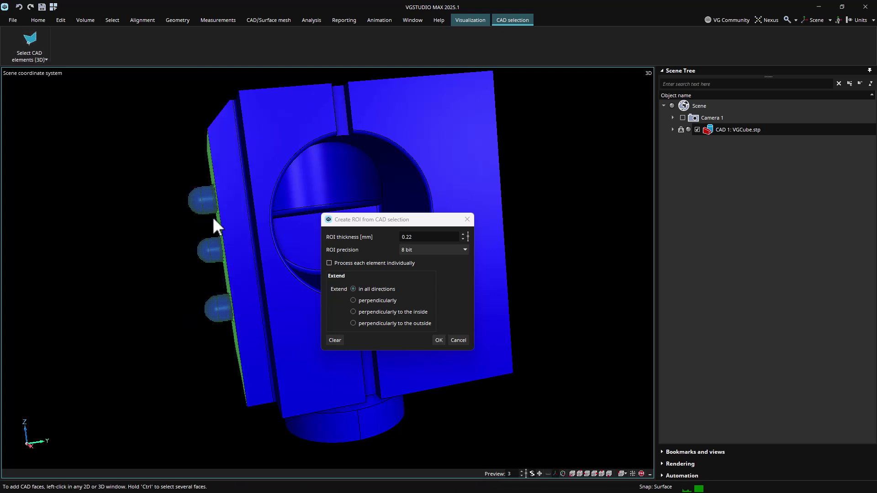
left_click_drag(51, 439, 76, 439)
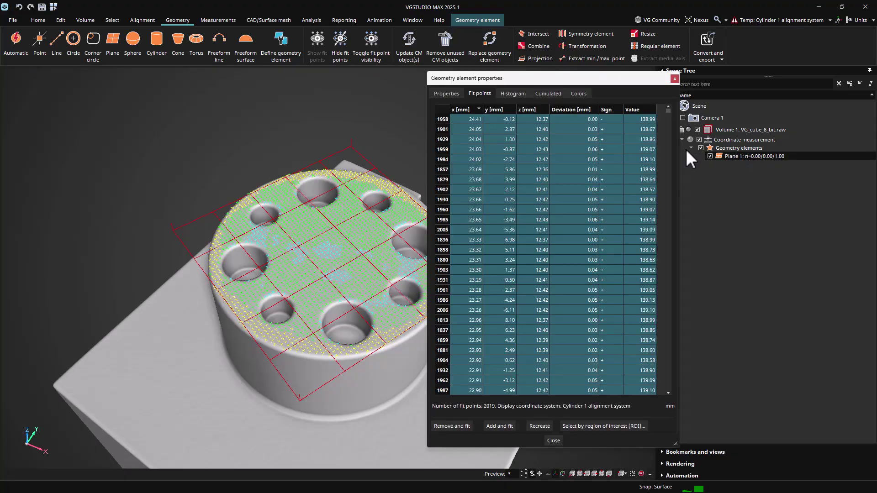
Step: Leave the fit-point table's coordinate mode unchanged and clear Plane 1's fit-point selection
right_click(482, 133)
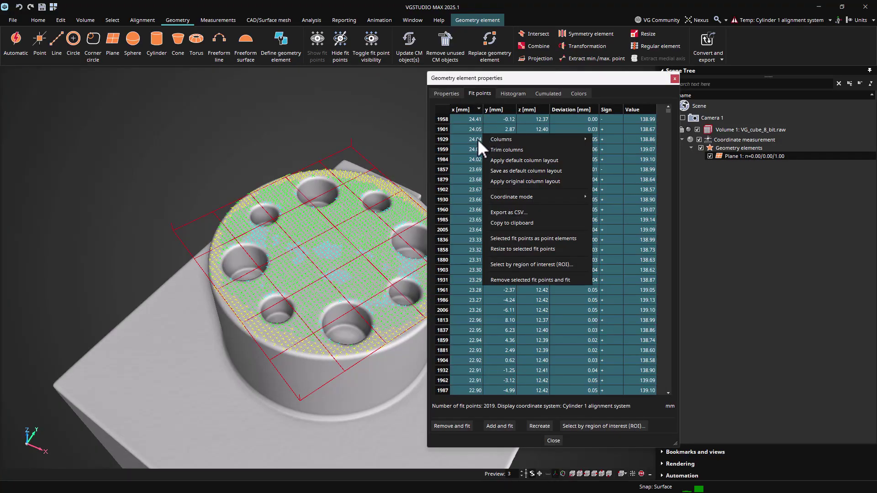
mouse_move(512, 196)
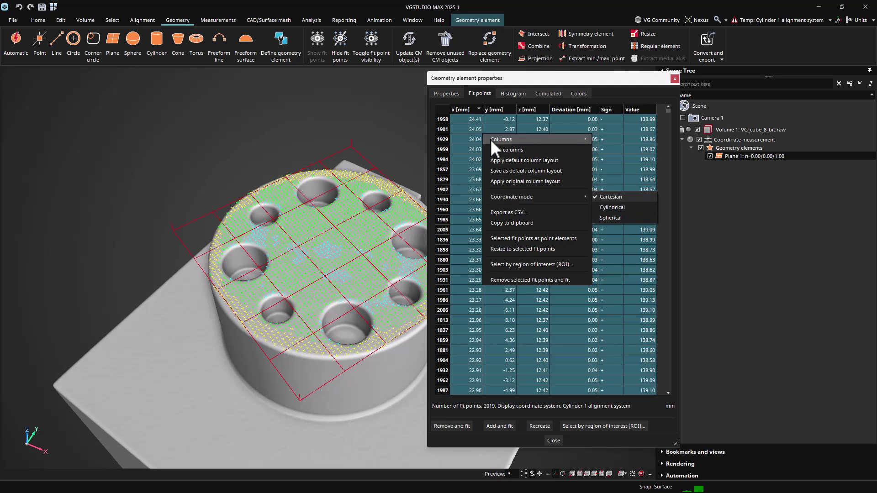
left_click(469, 119)
left_click(467, 120, "ctrl")
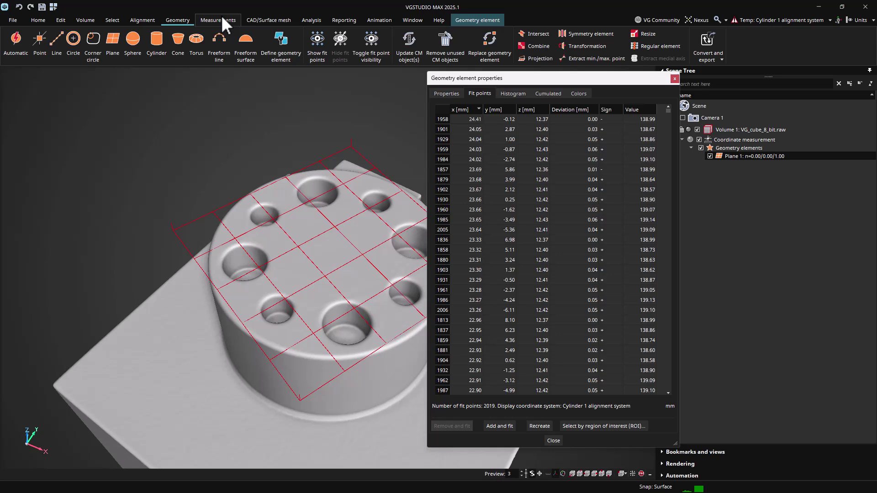
left_click(187, 16)
Step: Fit Cylinder 1 (radius 25.04 mm) to the round side surface and use its alignment coordinate system
left_click(160, 42)
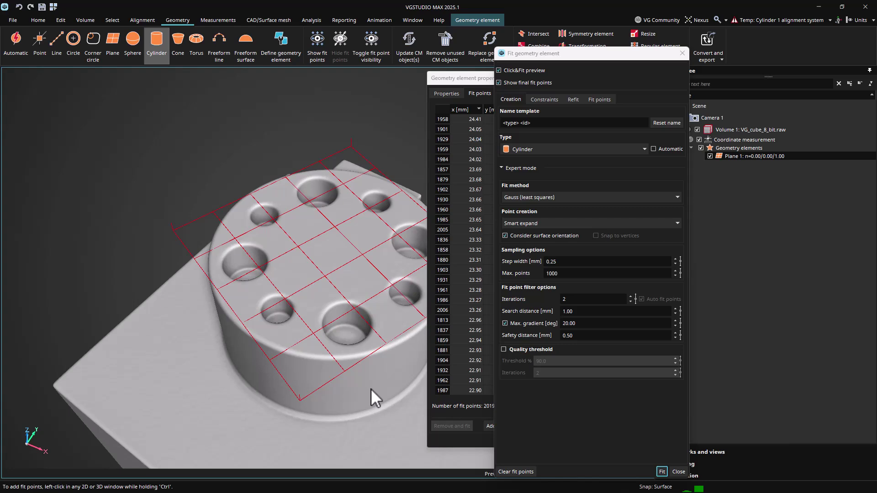
mouse_move(372, 389)
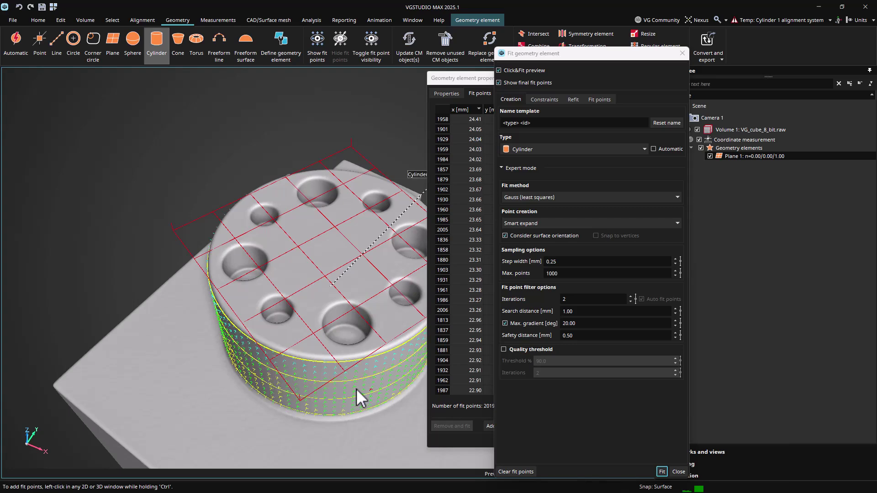
left_click(662, 471)
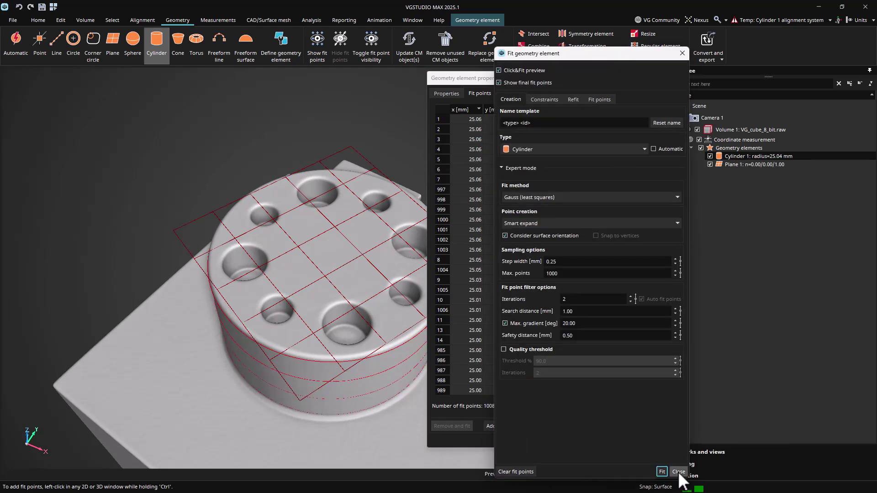
left_click(142, 20)
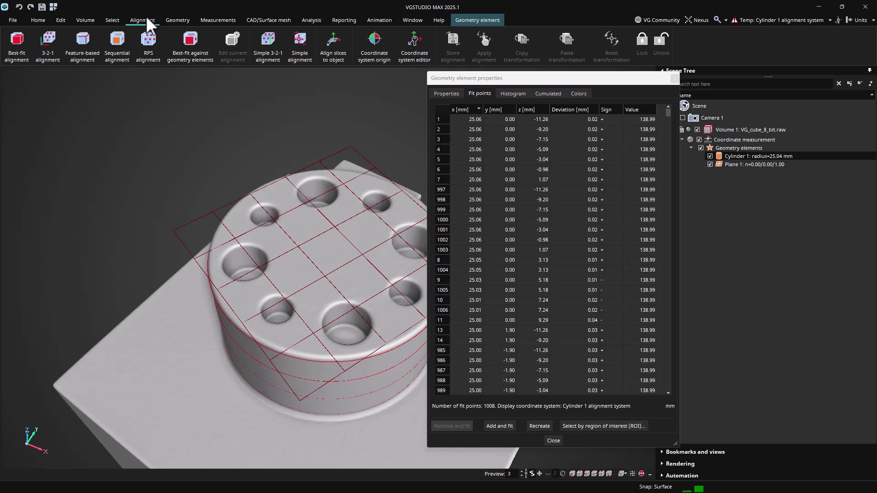
left_click(333, 51)
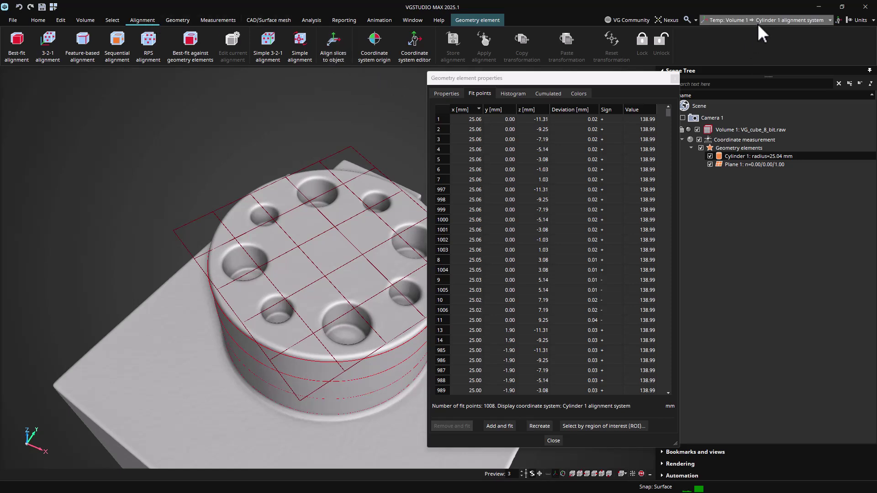
Step: List Plane 1's fit points in cylindrical r, φ, z coordinates and select rows through row 424
left_click(752, 165)
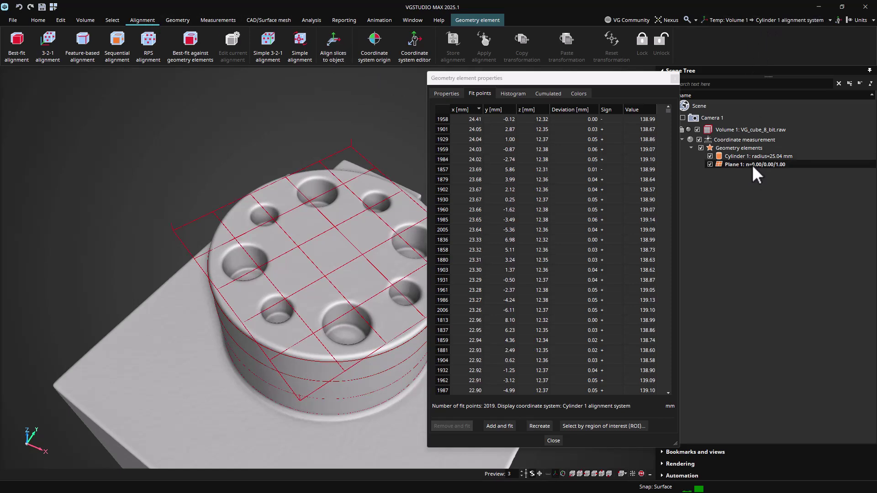
right_click(474, 136)
mouse_move(509, 199)
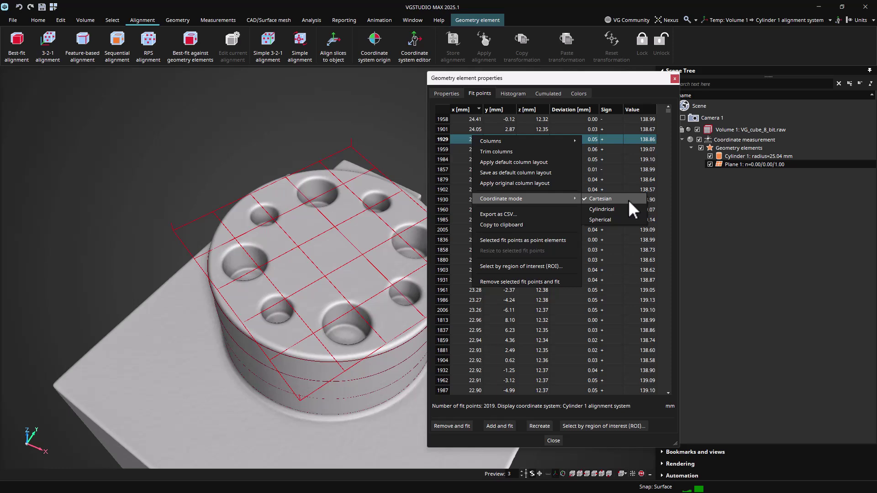
left_click(635, 210)
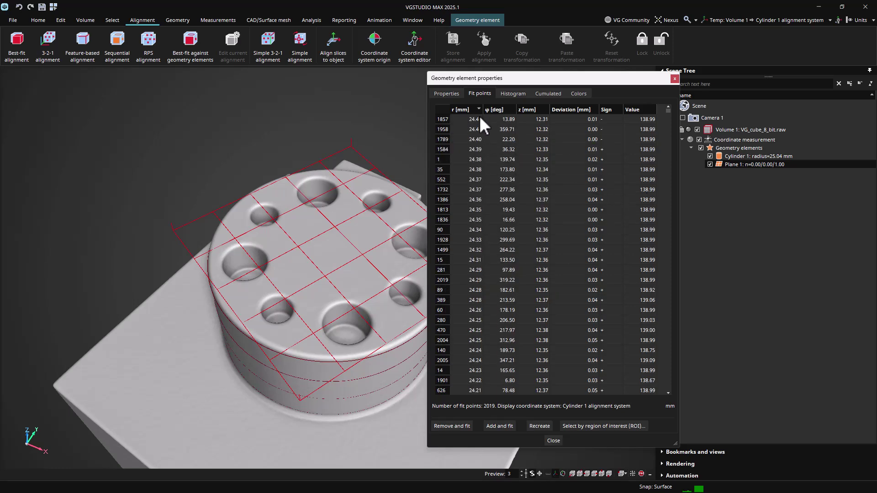
left_click(476, 122)
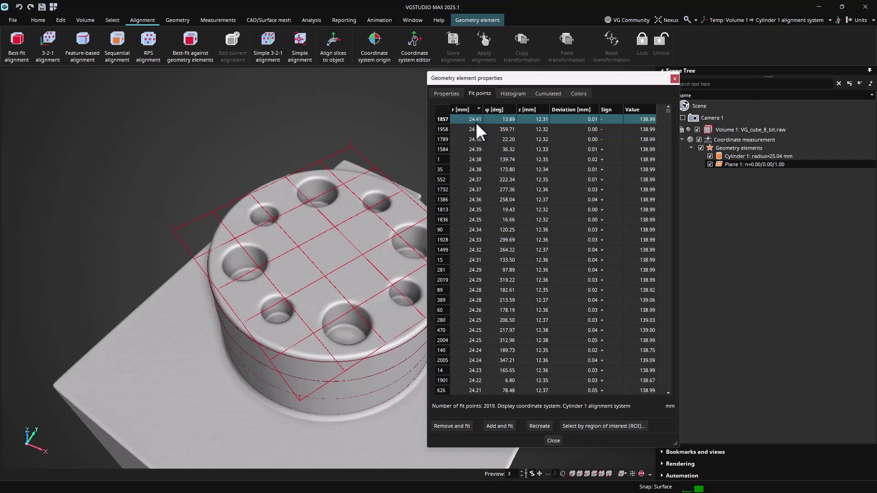
left_click_drag(667, 110, 670, 253)
left_click(558, 217, "shift")
left_click(548, 295, "shift")
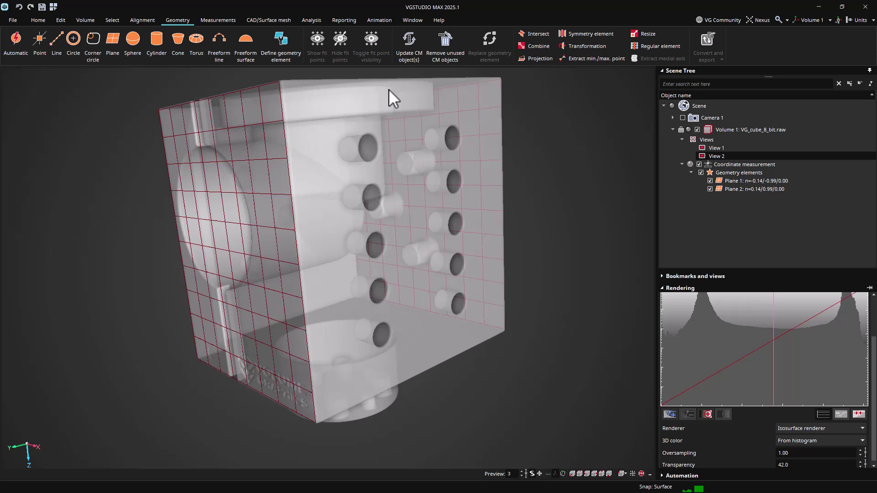
Step: Select Plane 1 and Plane 2 and preview the regular element setup without creating it
left_click(727, 130)
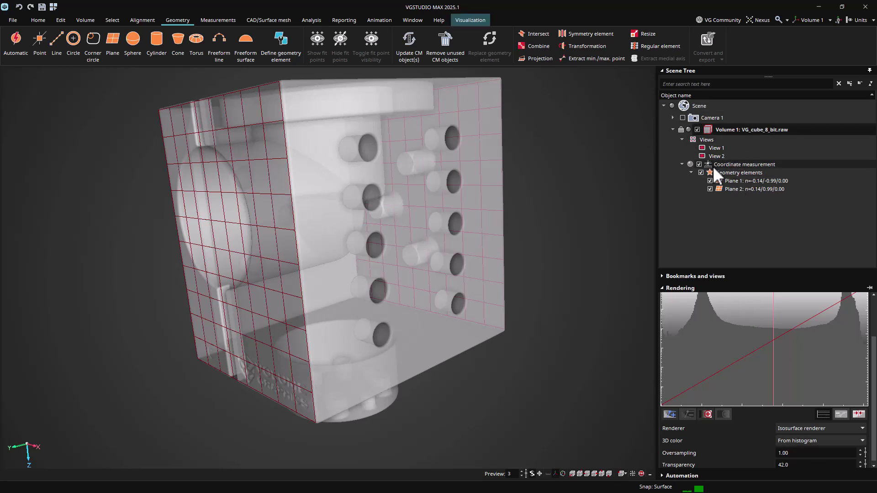
left_click(740, 181)
left_click(740, 189, "shift")
left_click(662, 47)
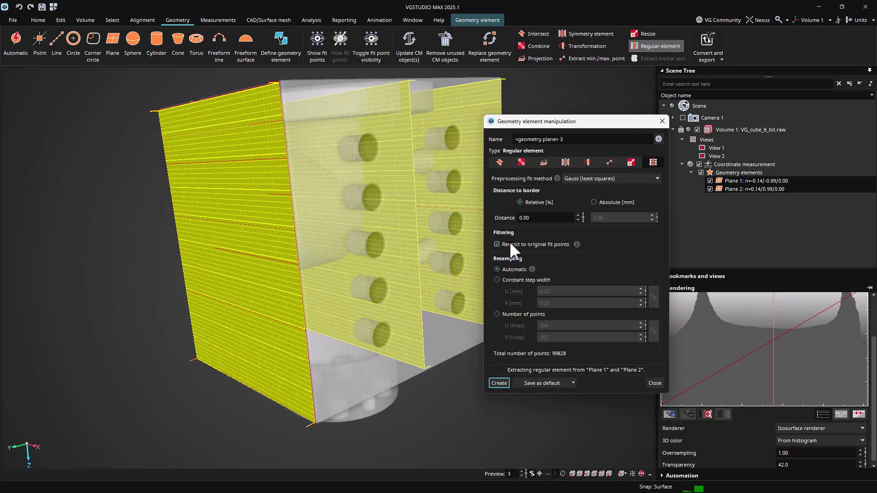
left_click(662, 120)
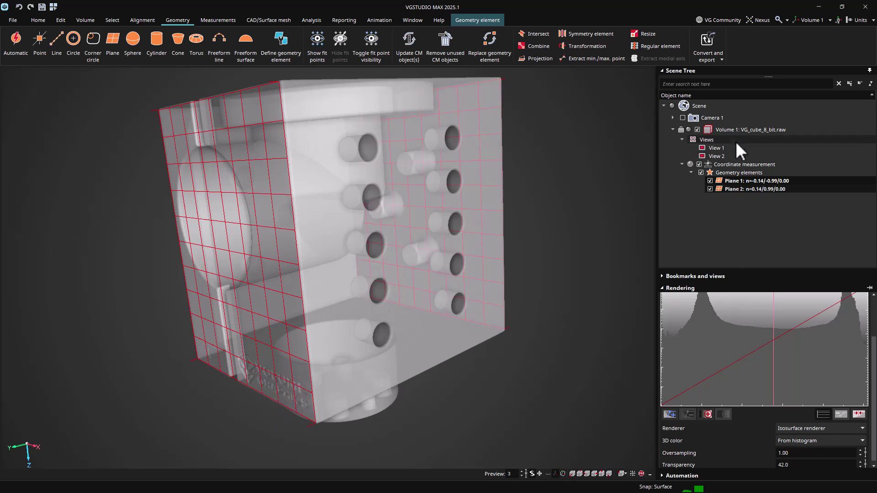
Step: Apply View 1 then View 2, enable fit-point picking, and create regular Plane 3 from both planes
double_click(725, 147)
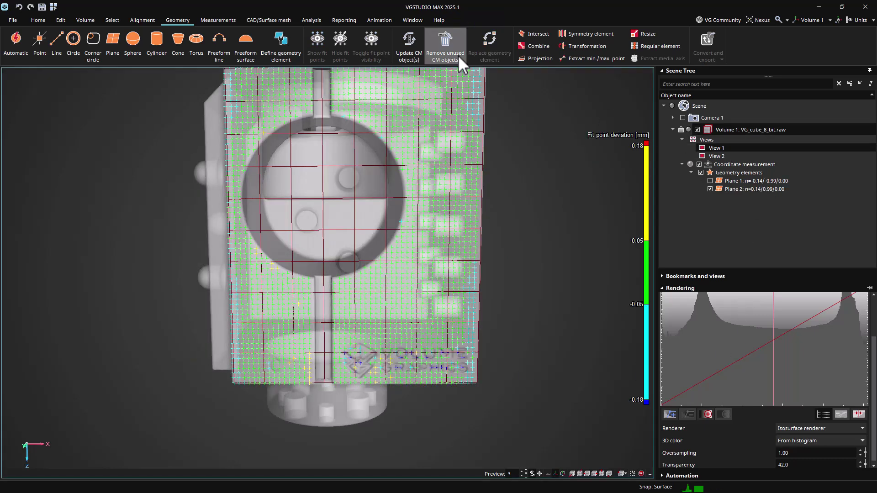
left_click(480, 20)
left_click(106, 41)
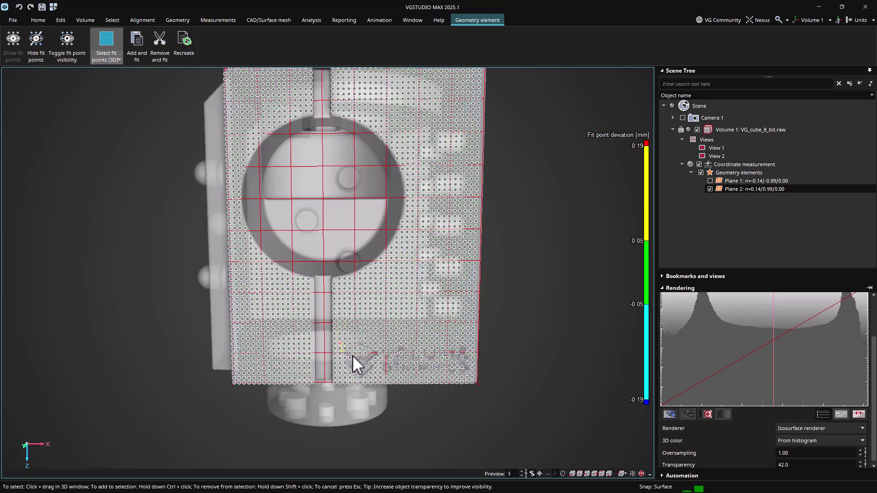
double_click(717, 157)
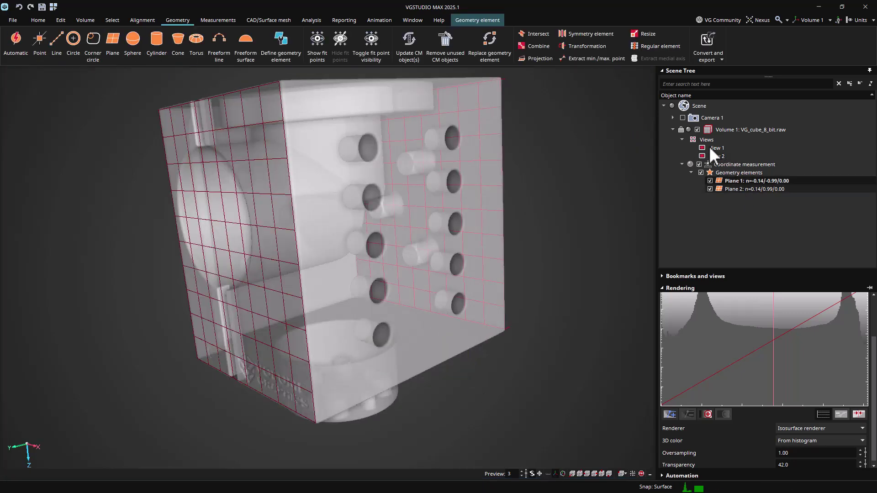
left_click(646, 48)
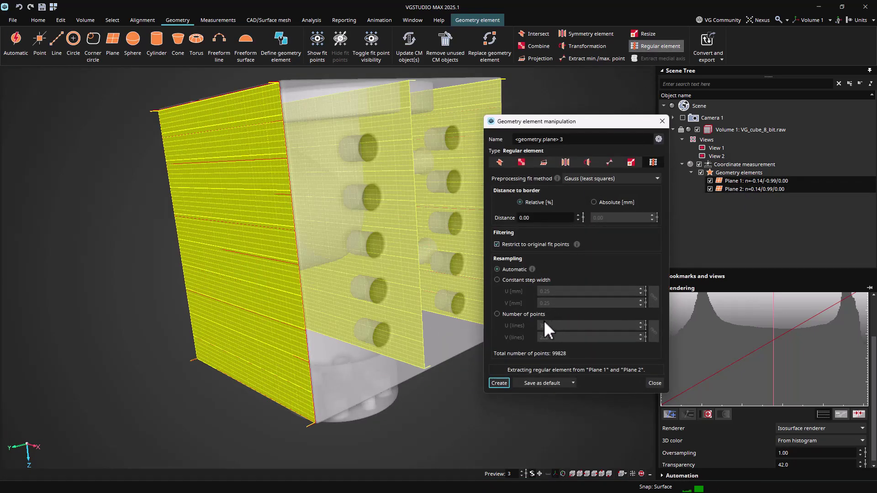
left_click(504, 386)
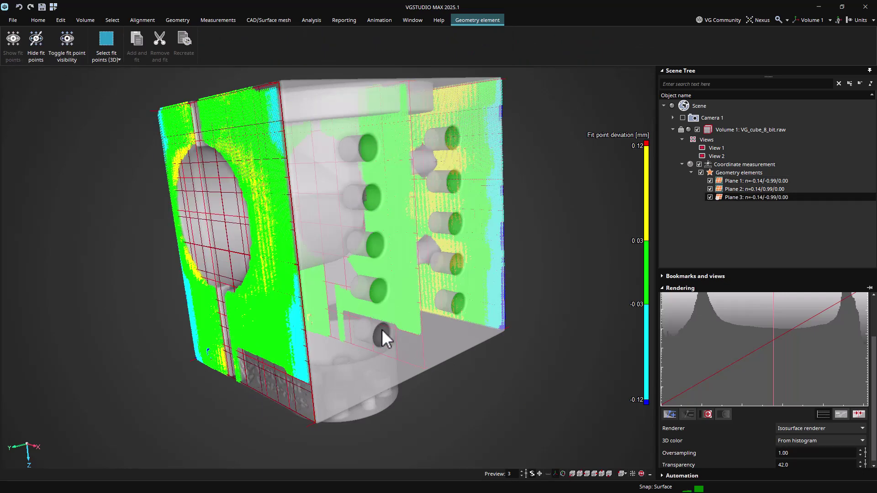
Step: Rebuild Plane 3 with 'Restrict to original fit points' turned off, replacing the original
double_click(741, 199)
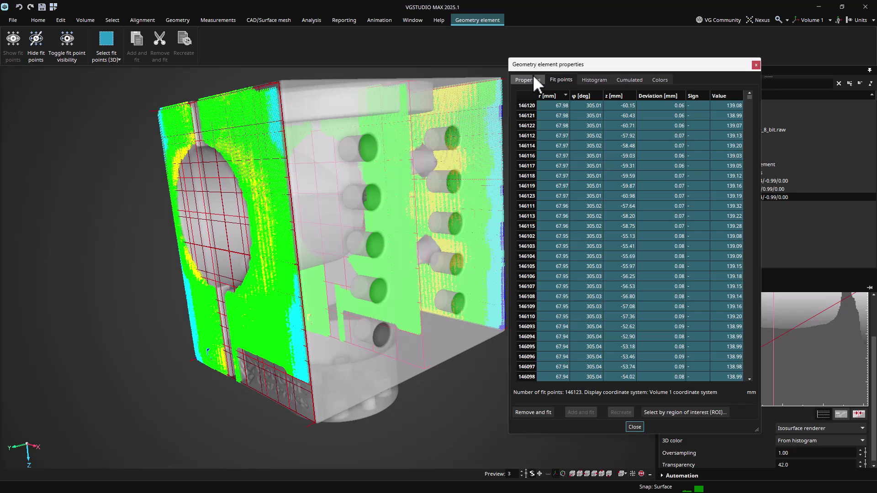
left_click(528, 80)
left_click(519, 413)
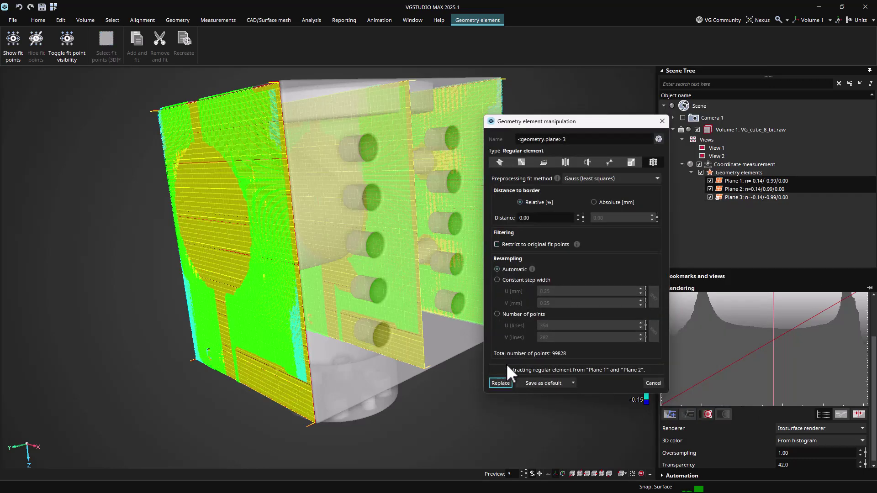
left_click(508, 385)
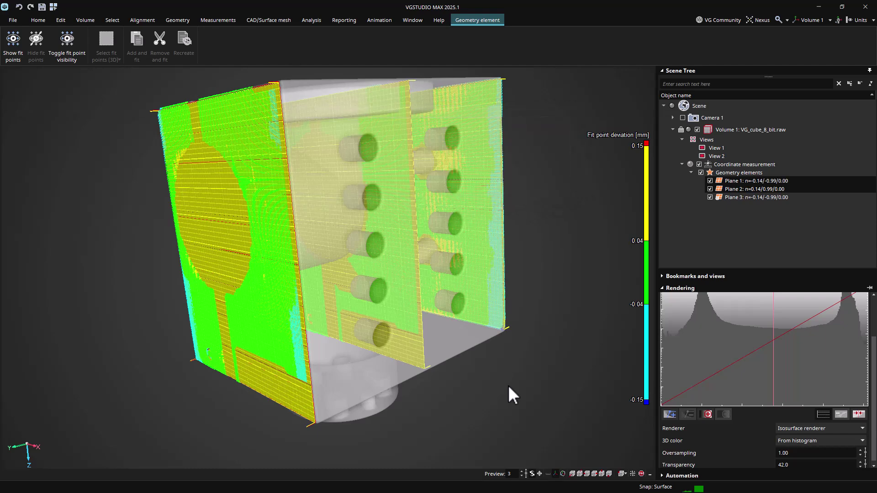